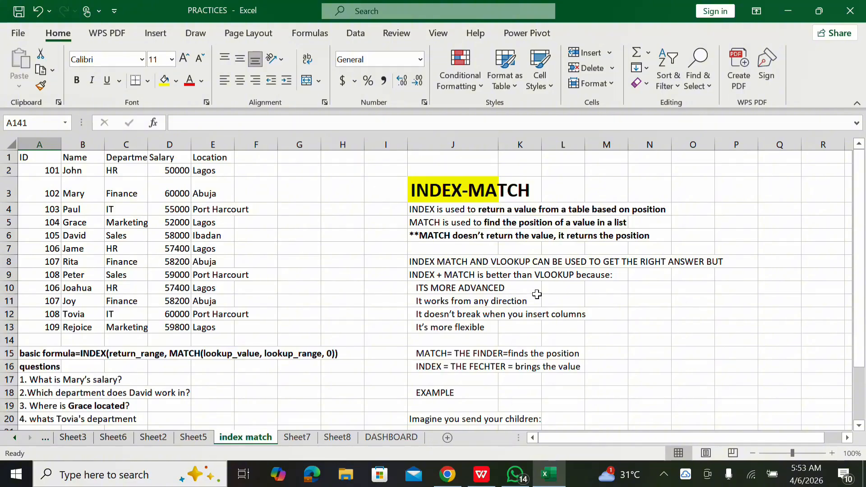
pyautogui.scroll(-2, 536, 294)
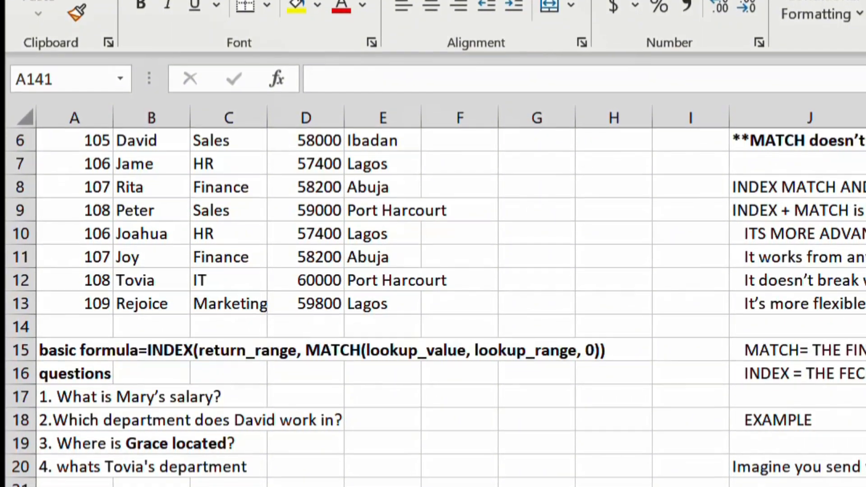
pyautogui.scroll(-1, 433, 307)
pyautogui.scroll(-3, 433, 307)
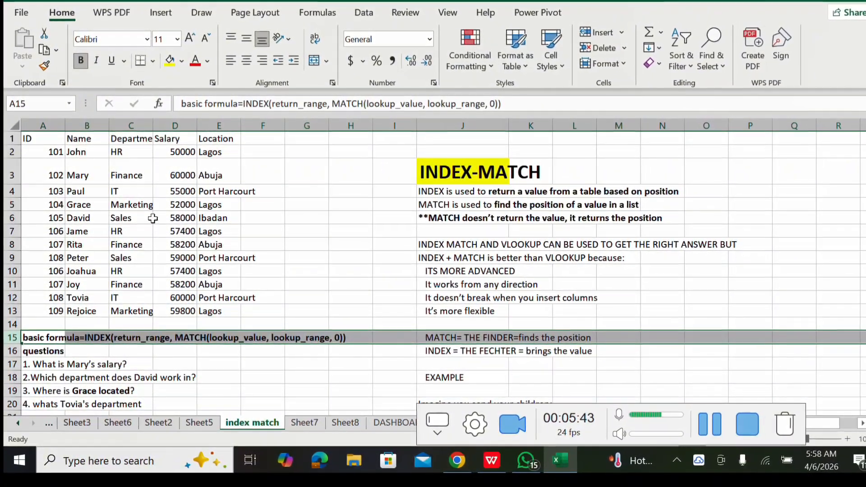
# Convert the employee data range A1:E13 into a table with headers
pyautogui.click(105, 192)
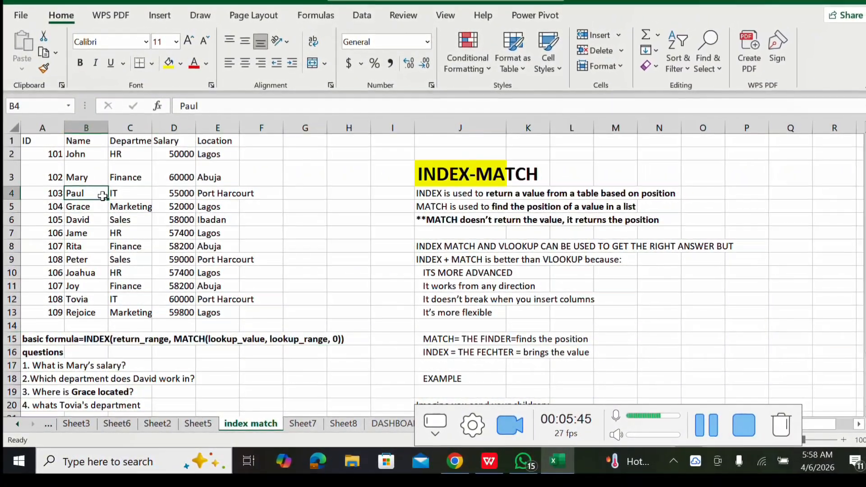
pyautogui.hotkey('ctrl', 't')
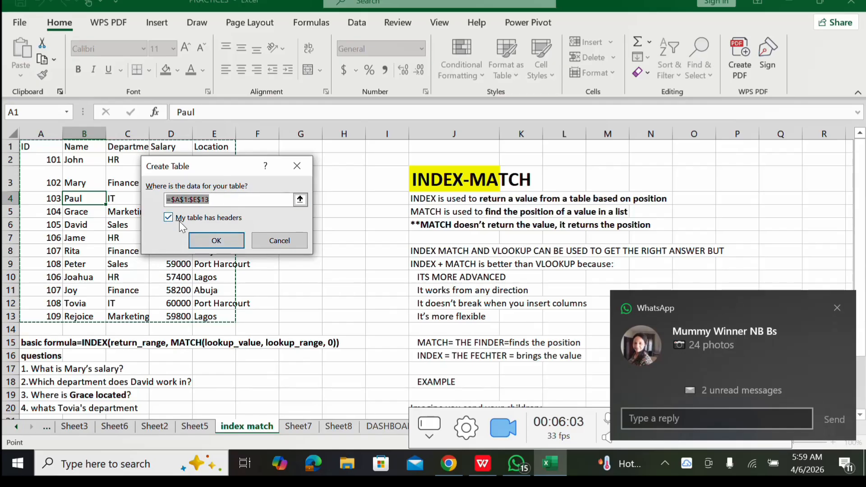
pyautogui.click(219, 240)
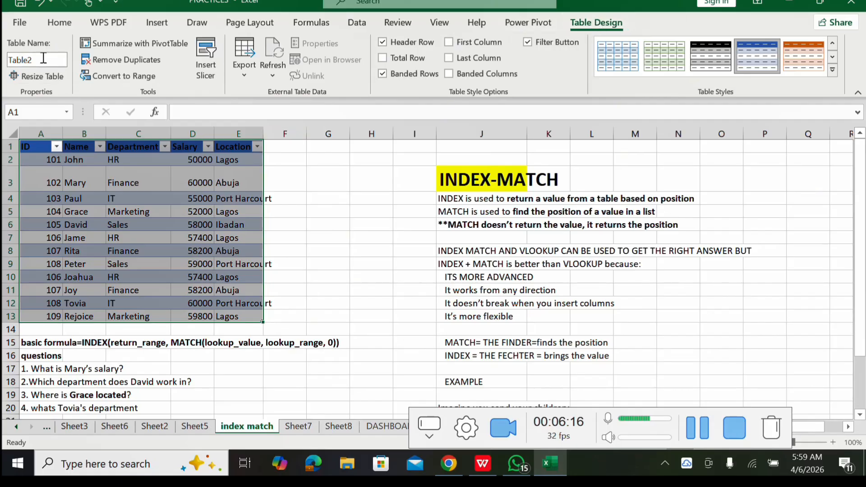
# Rename the new table as Employee_data
pyautogui.click(43, 58)
pyautogui.moveTo(7, 59); pyautogui.dragTo(46, 55)
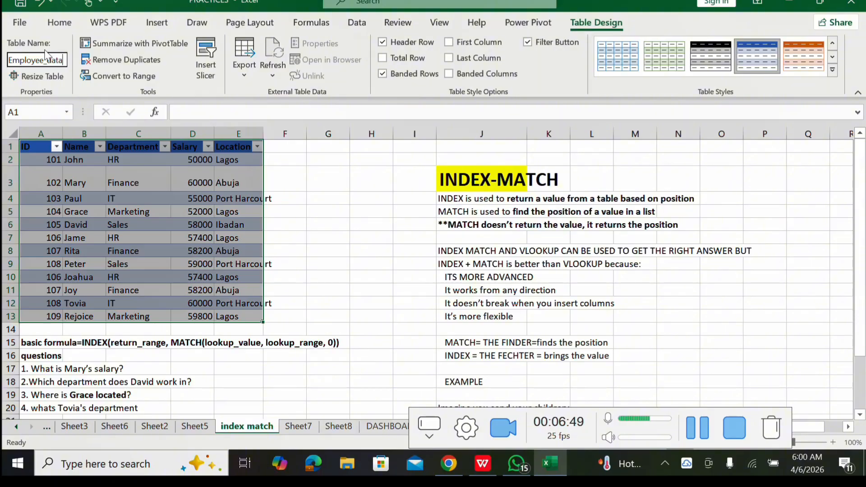
pyautogui.press('Return')
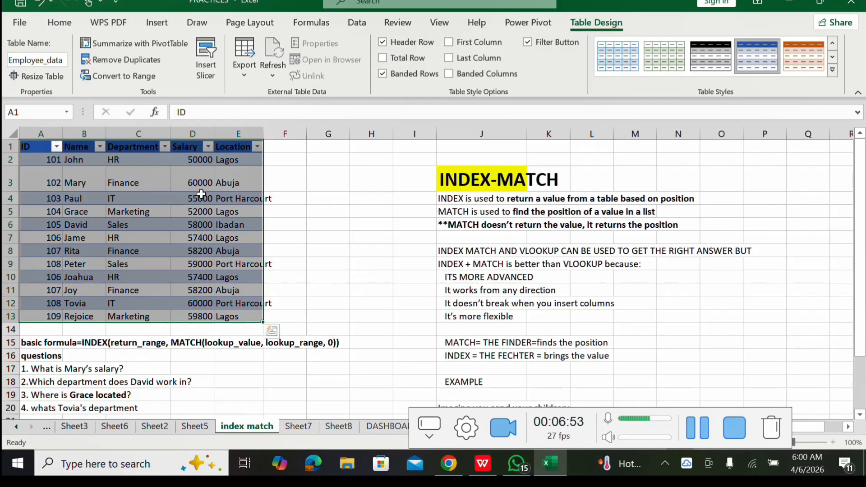
# Start an INDEX formula in cell E17 to answer the first question about an employee's salary
pyautogui.keyDown('ctrl'); pyautogui.scroll(3, 201, 194); pyautogui.keyUp('ctrl')
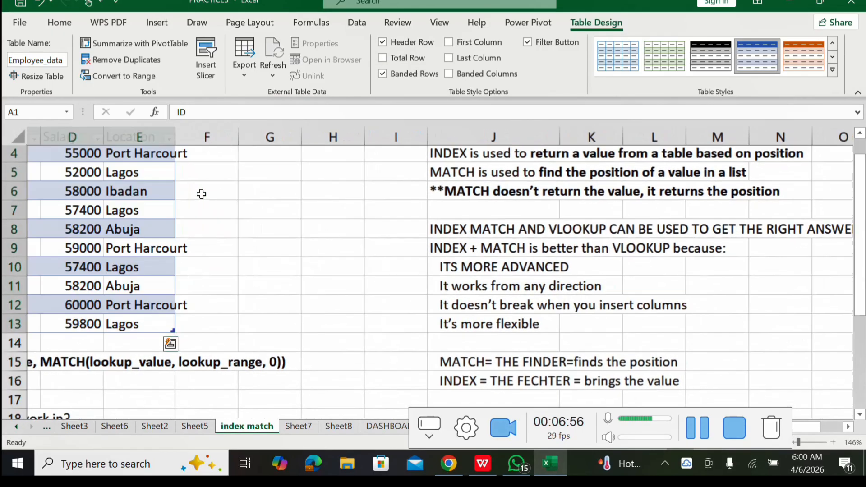
pyautogui.keyDown('ctrl'); pyautogui.scroll(2, 201, 194); pyautogui.keyUp('ctrl')
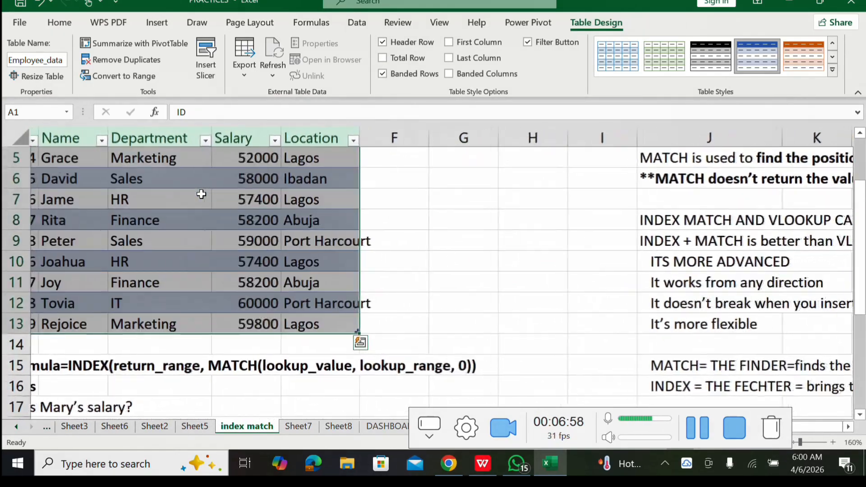
pyautogui.scroll(1, 201, 194)
pyautogui.scroll(-3, 202, 194)
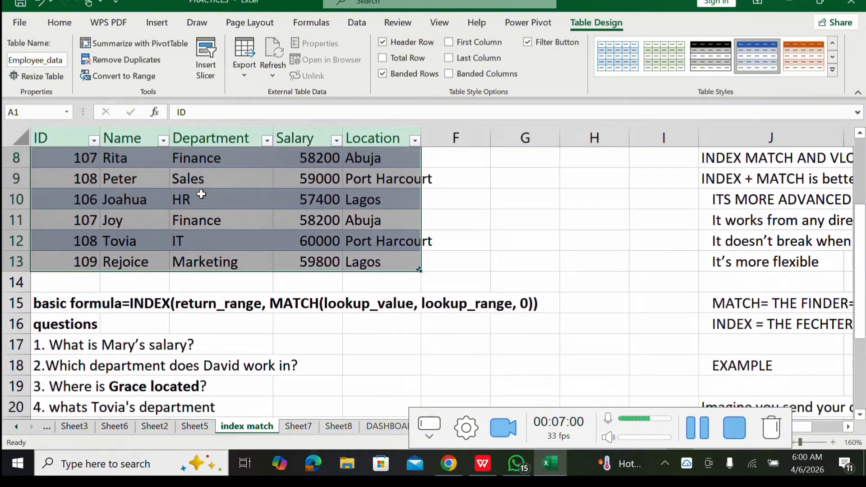
pyautogui.scroll(-1, 201, 194)
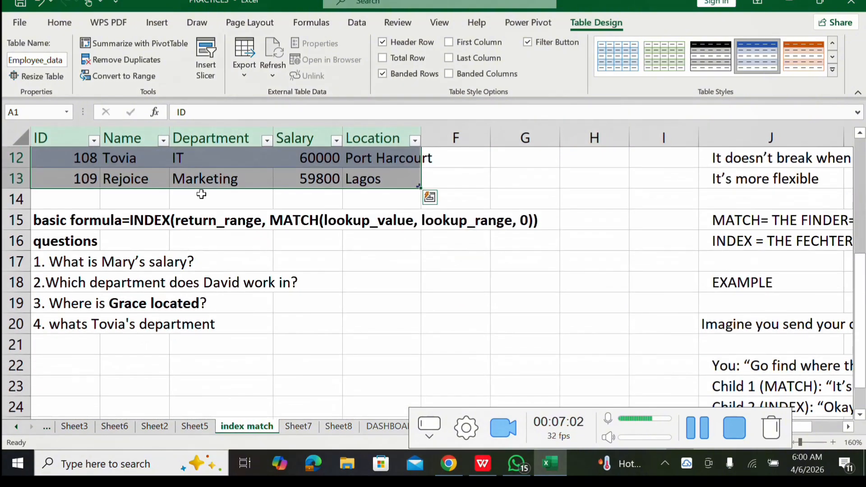
pyautogui.click(381, 262)
pyautogui.scroll(-1, 201, 194)
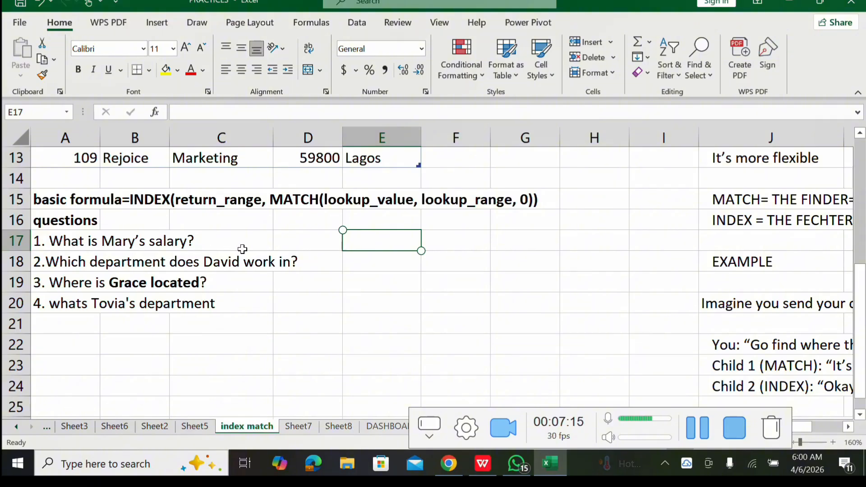
pyautogui.scroll(4, 362, 255)
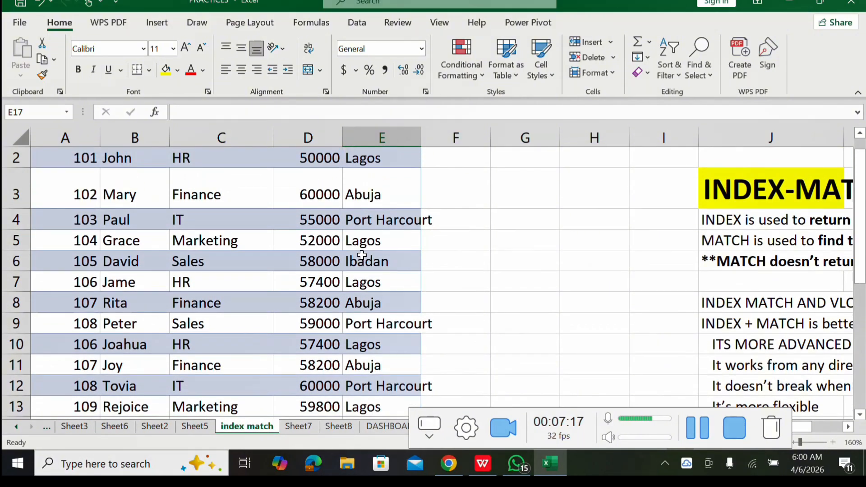
pyautogui.scroll(-4, 362, 255)
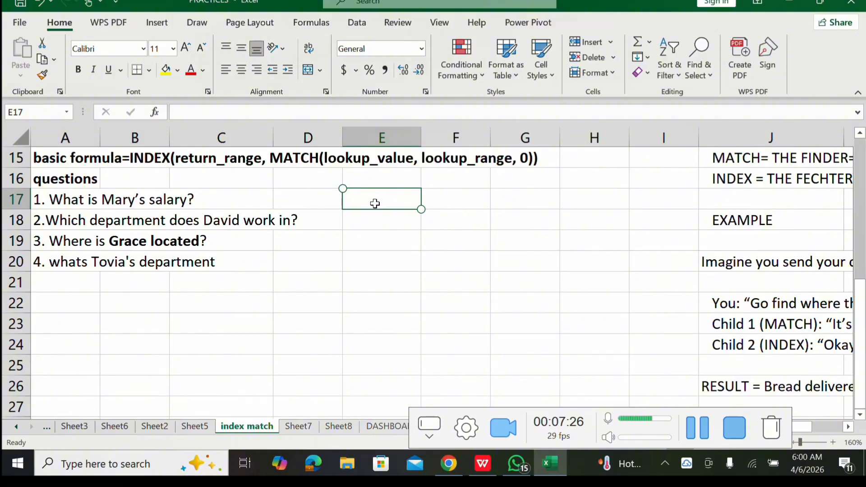
pyautogui.write('=')
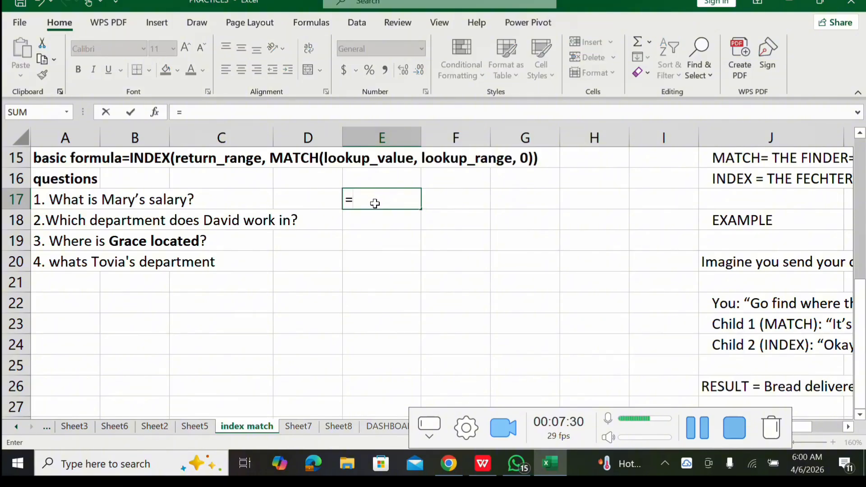
pyautogui.write('ind')
pyautogui.press('Tab')
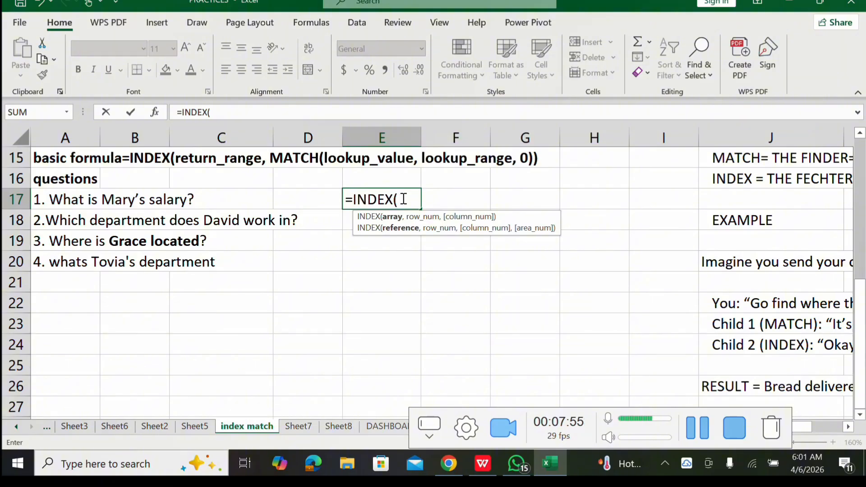
# Use Employee_data[Salary] as the INDEX array and nest a MATCH function for its row number
pyautogui.write('m')
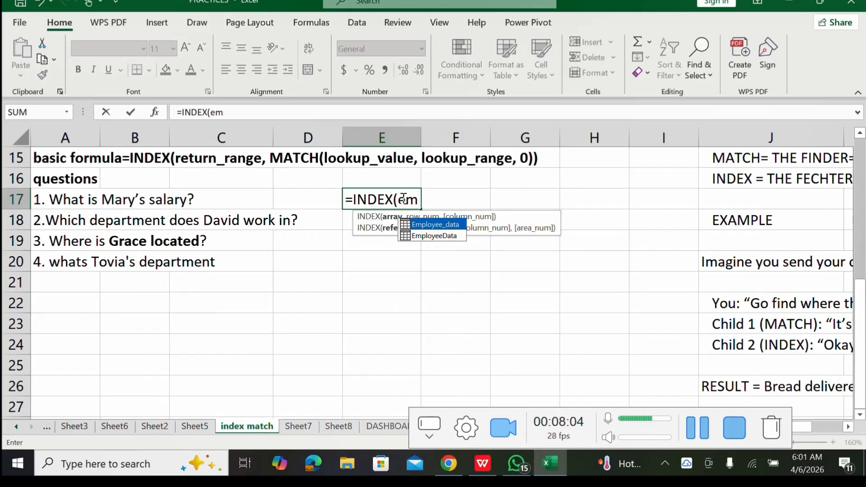
pyautogui.press('Tab')
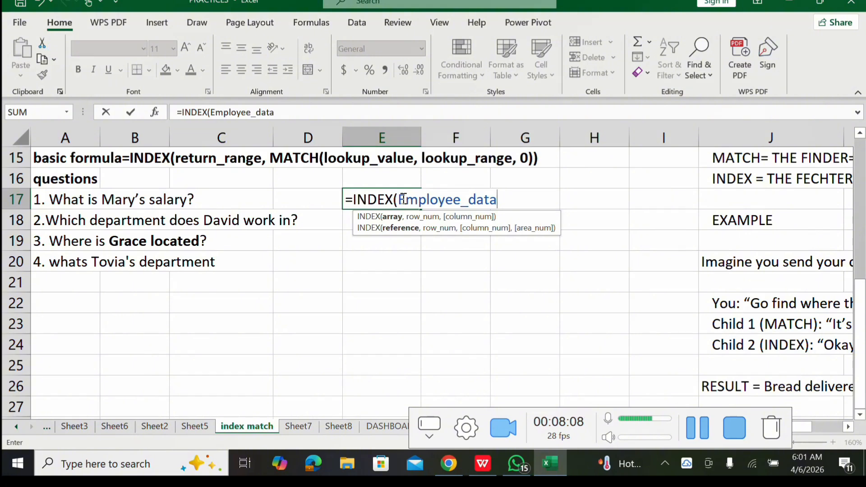
pyautogui.write('[')
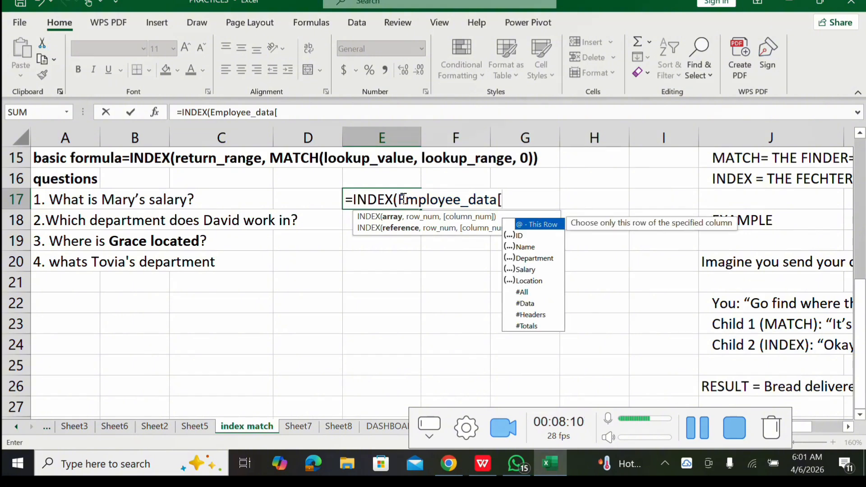
pyautogui.click(524, 270)
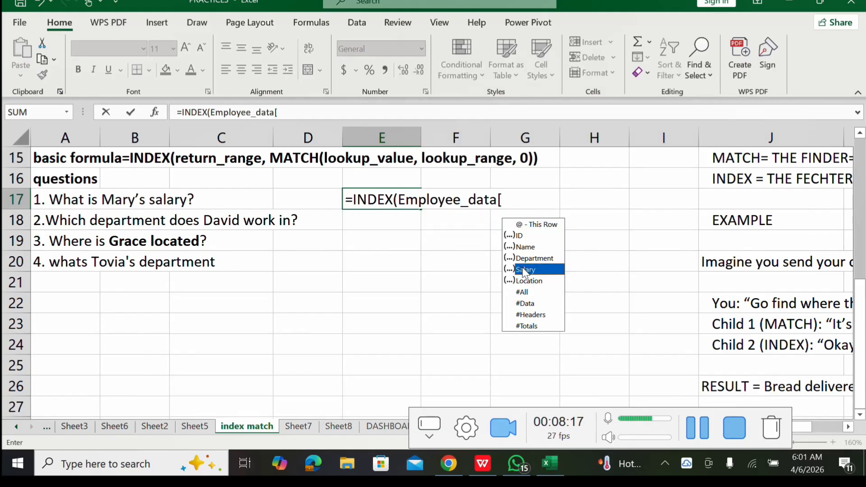
pyautogui.doubleClick(525, 270)
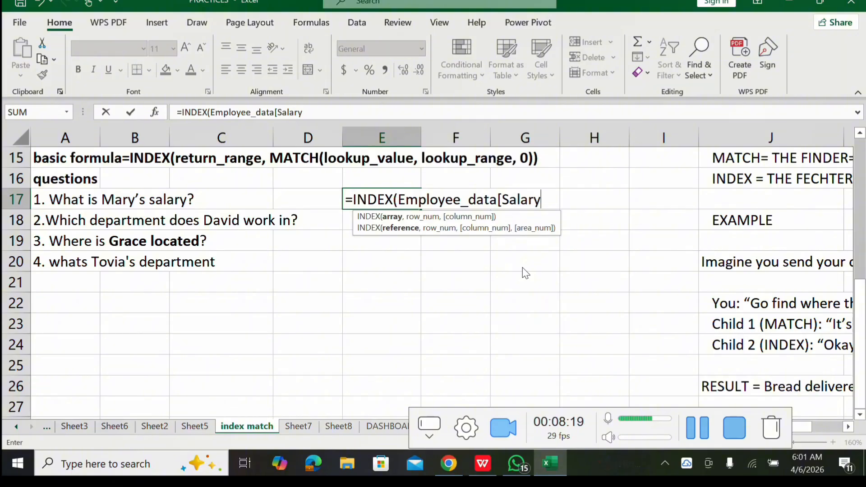
pyautogui.write('],')
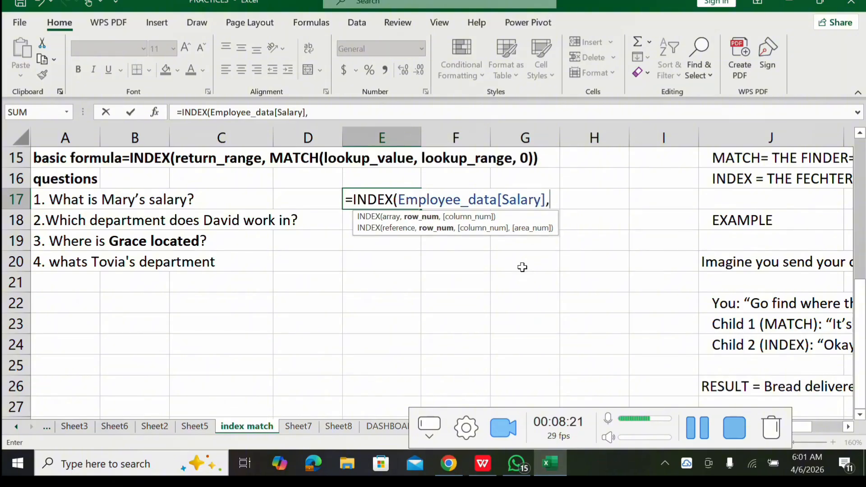
pyautogui.write('ma')
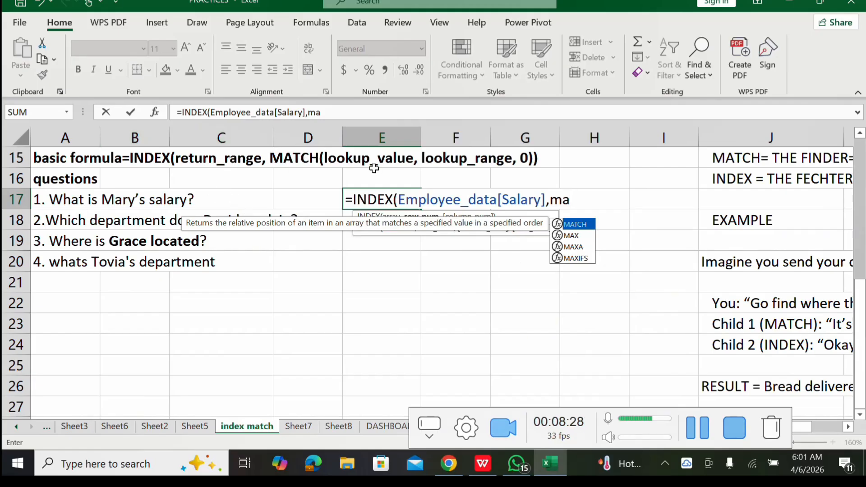
pyautogui.press('Tab')
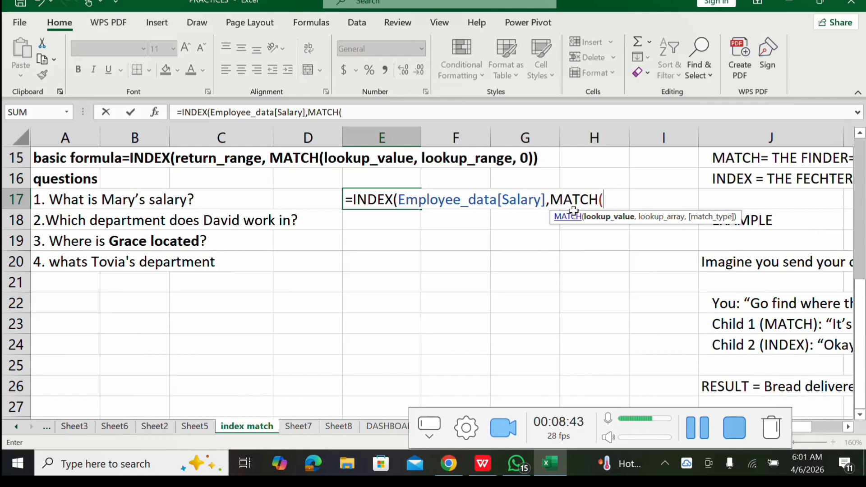
pyautogui.scroll(4, 573, 211)
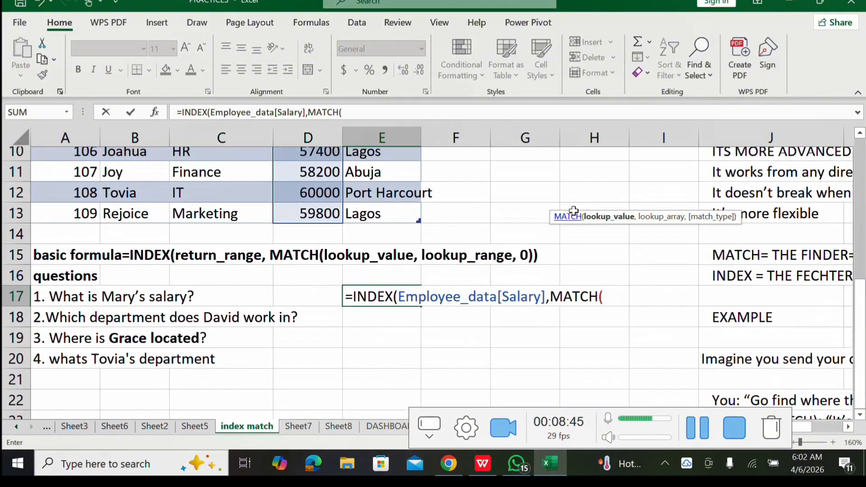
pyautogui.scroll(1, 573, 210)
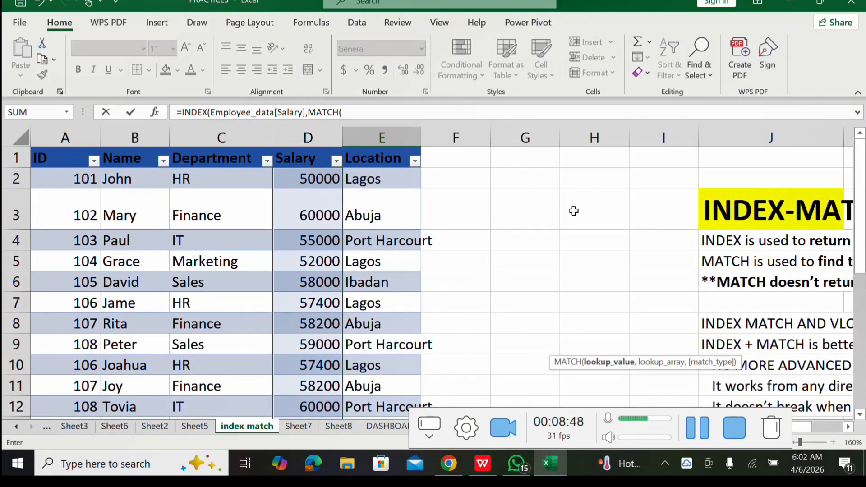
pyautogui.click(134, 210)
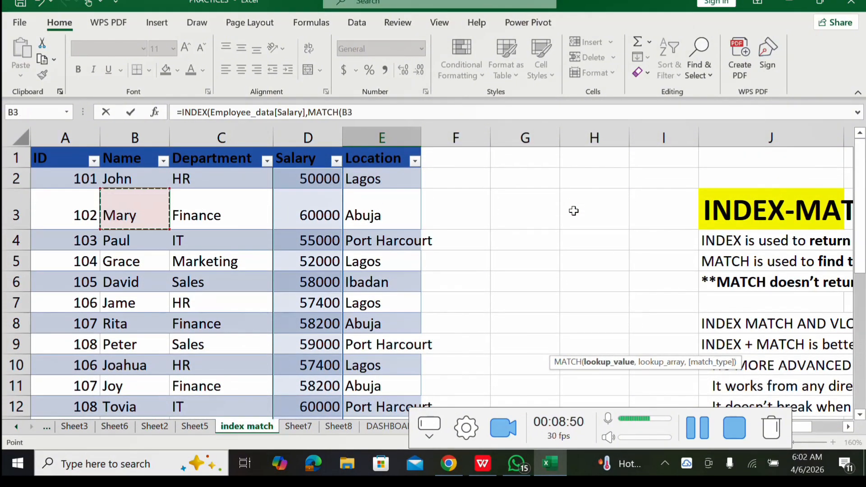
pyautogui.scroll(-3, 573, 210)
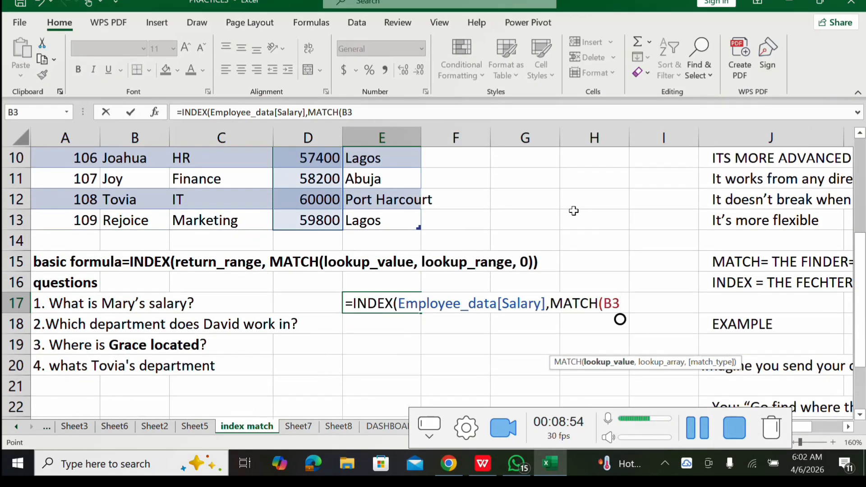
pyautogui.write(',')
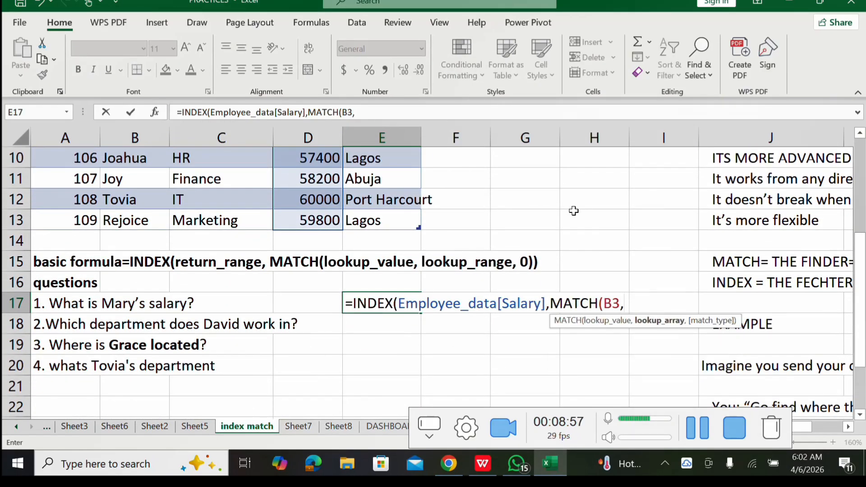
pyautogui.press('BackSpace')
pyautogui.press('BackSpace')
pyautogui.press('BackSpace')
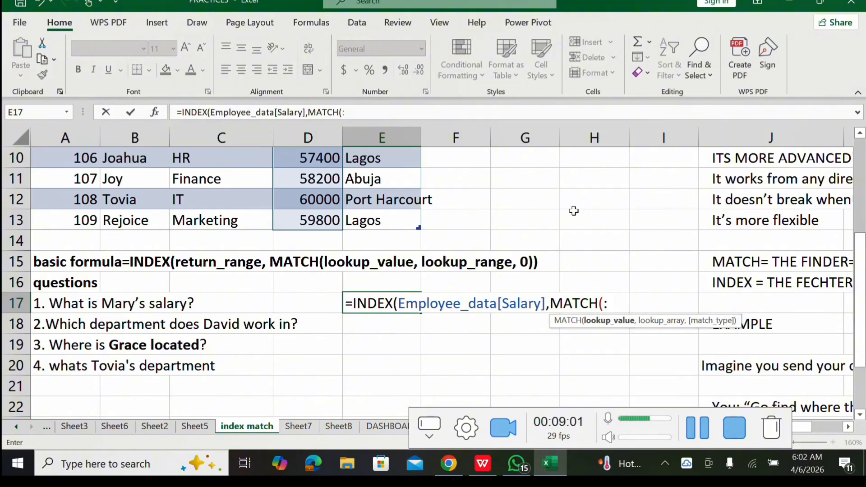
# Enter the employee's name from question 1 as quoted text for MATCH's lookup value, followed by a comma
pyautogui.write('"mar')
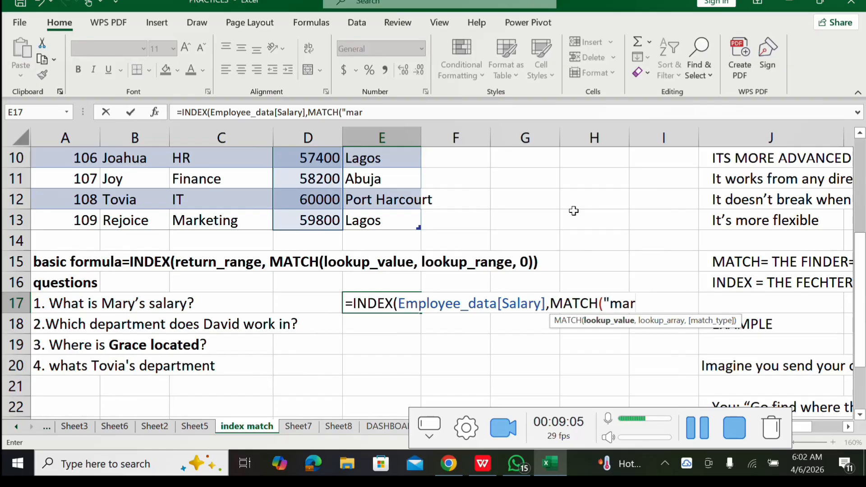
pyautogui.press('BackSpace')
pyautogui.press('BackSpace')
pyautogui.press('BackSpace')
pyautogui.write('M')
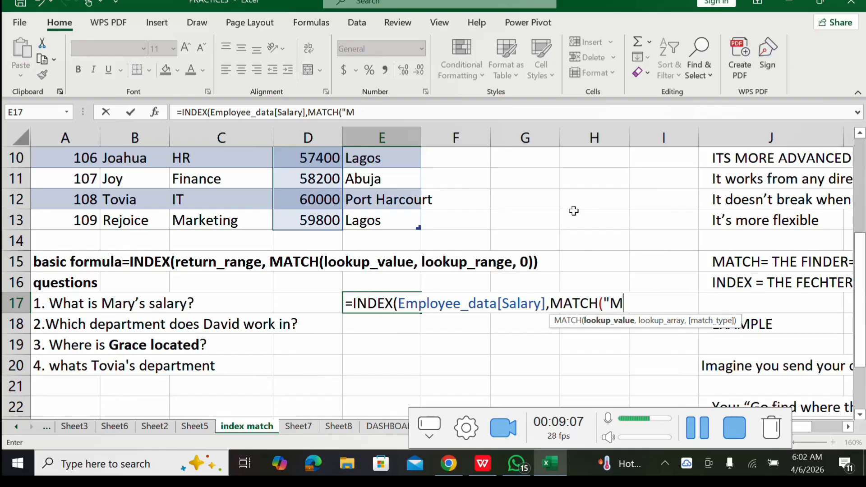
pyautogui.write('ary",')
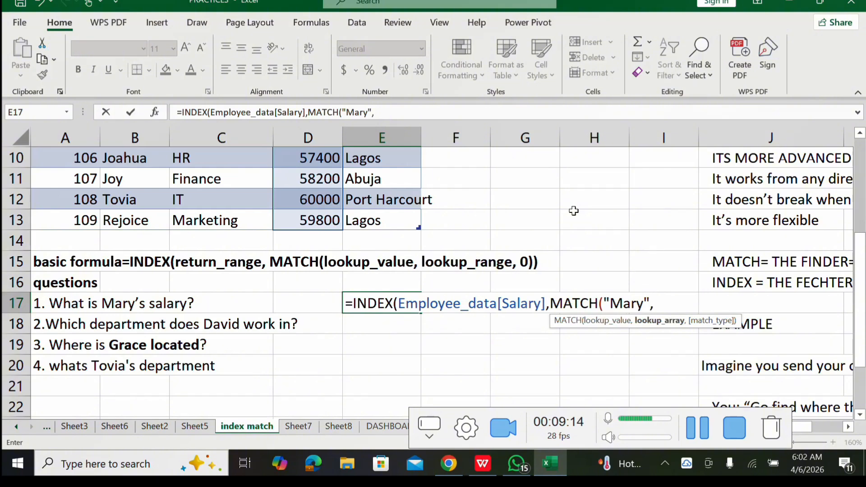
pyautogui.click(861, 163)
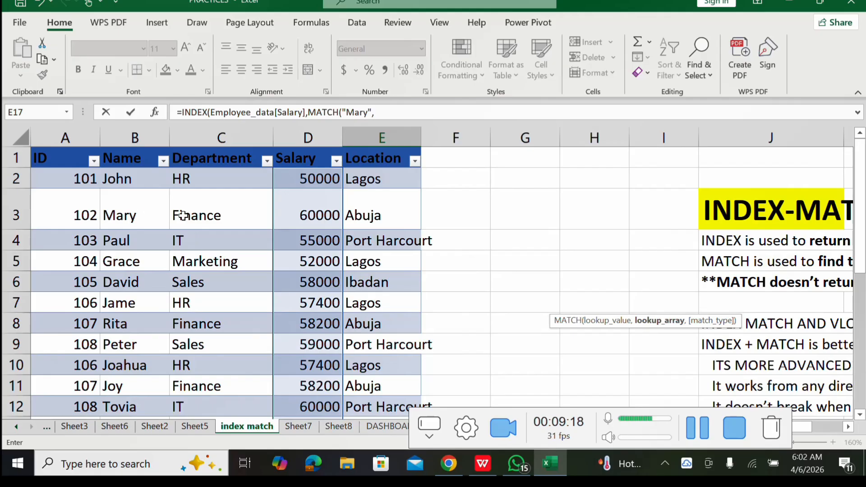
pyautogui.scroll(-3, 661, 388)
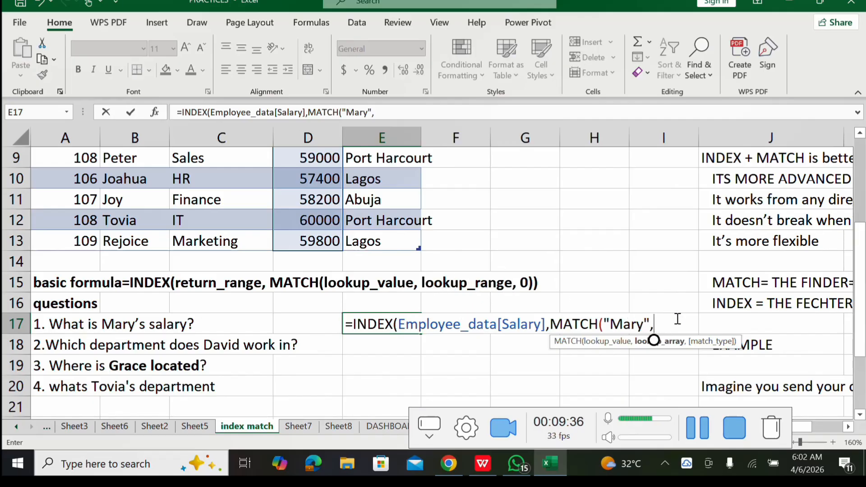
# Set MATCH's lookup array to Employee_data[Name] in the salary formula in E17
pyautogui.scroll(3, 677, 319)
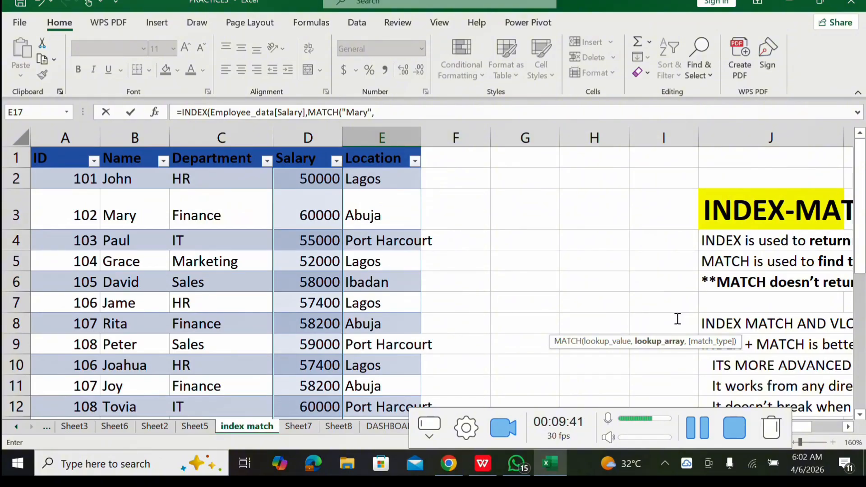
pyautogui.scroll(-3, 677, 319)
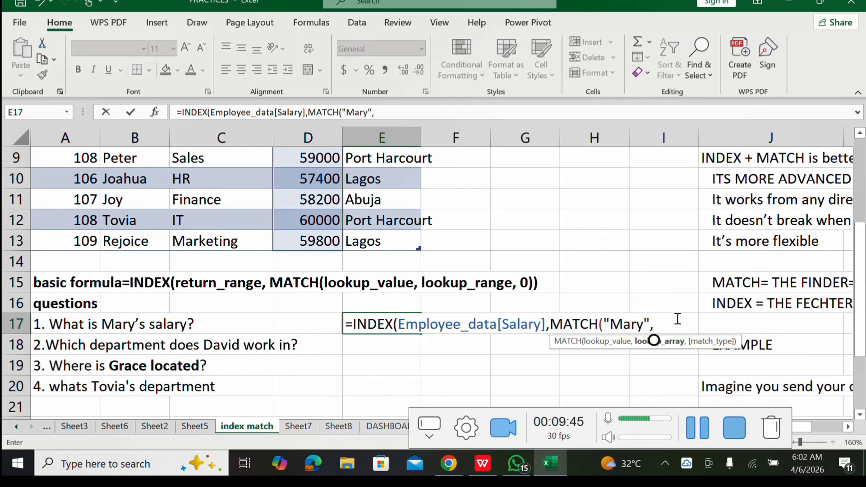
pyautogui.write('emp')
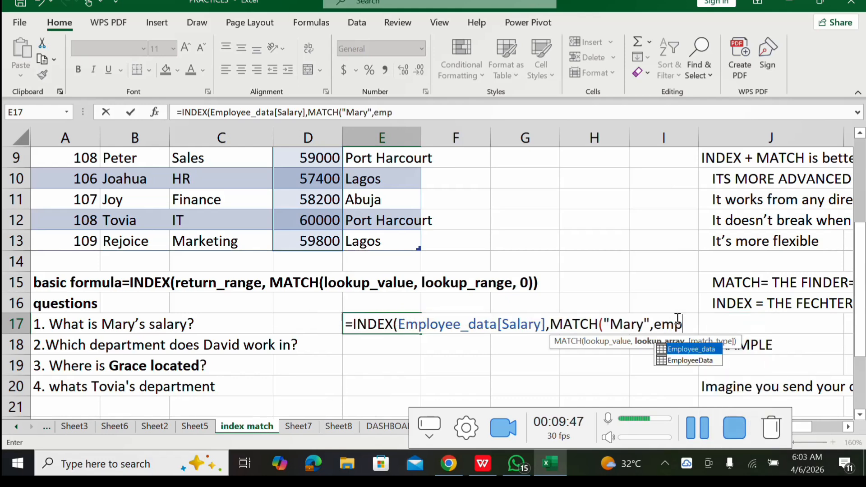
pyautogui.press('Tab')
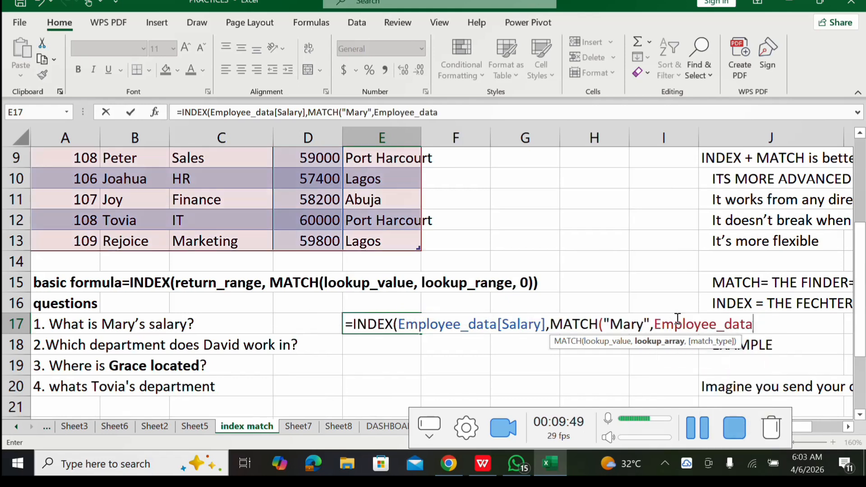
pyautogui.write('[')
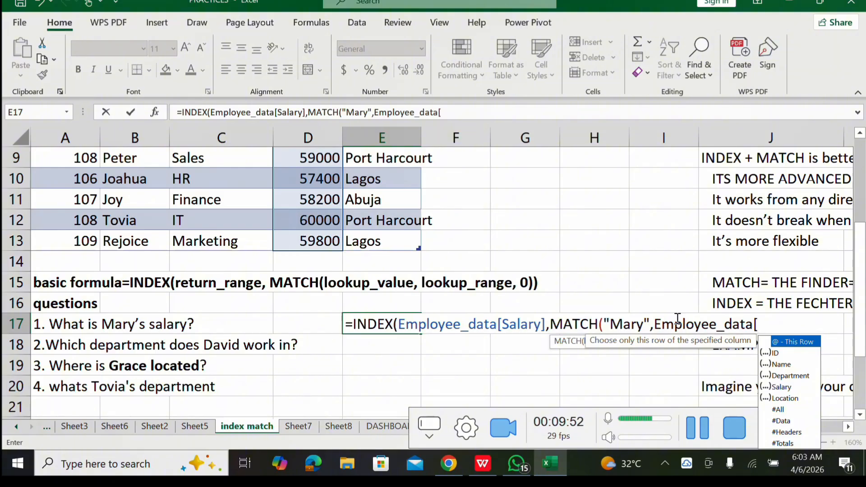
pyautogui.click(792, 364)
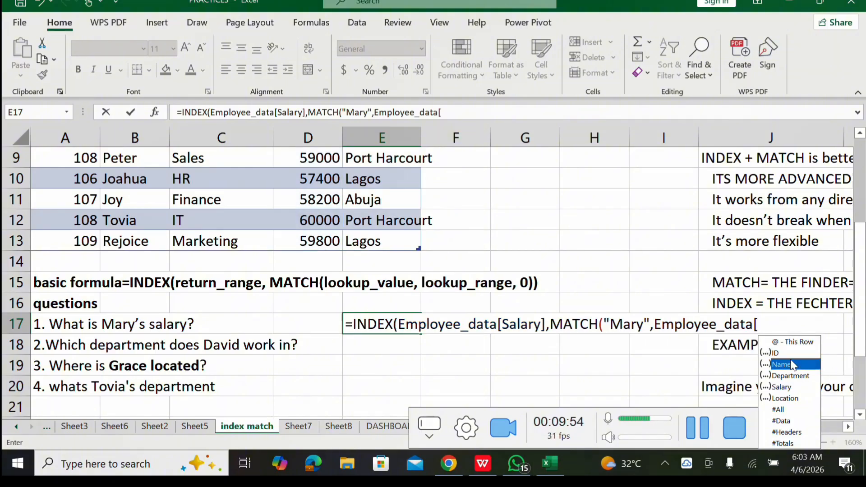
pyautogui.doubleClick(792, 364)
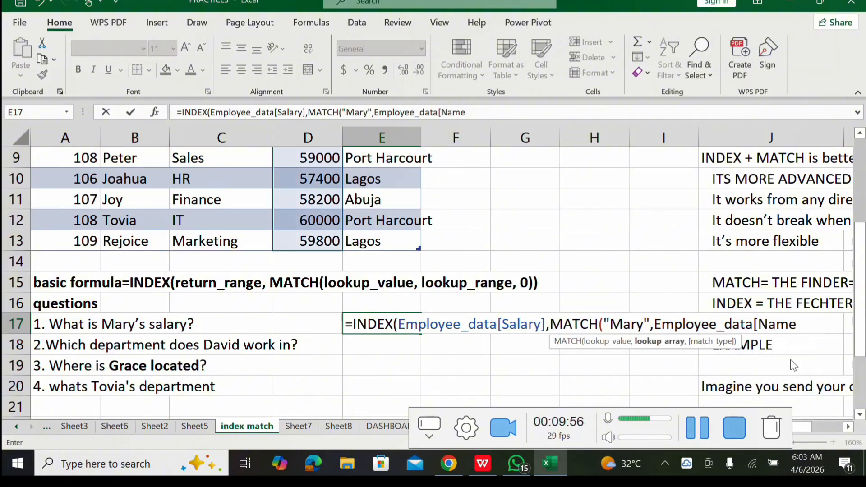
pyautogui.write(']')
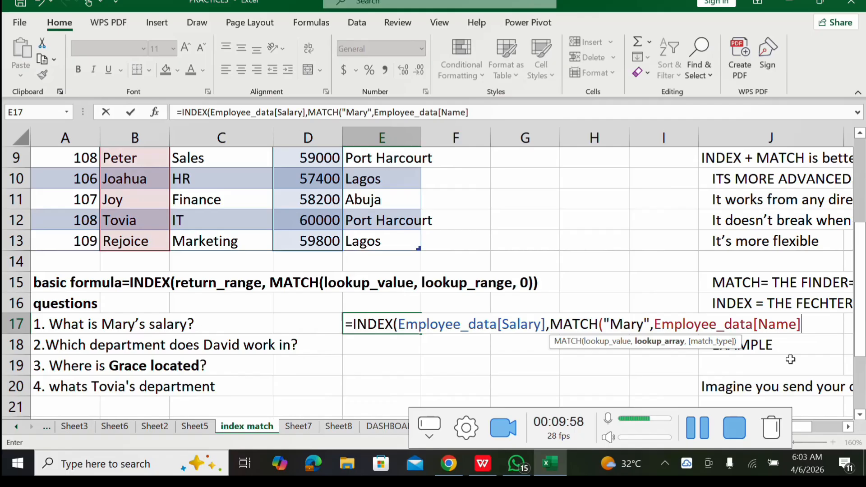
# Finish the salary formula in E17 with match type 0 for an exact match, close both functions and enter it
pyautogui.write(',')
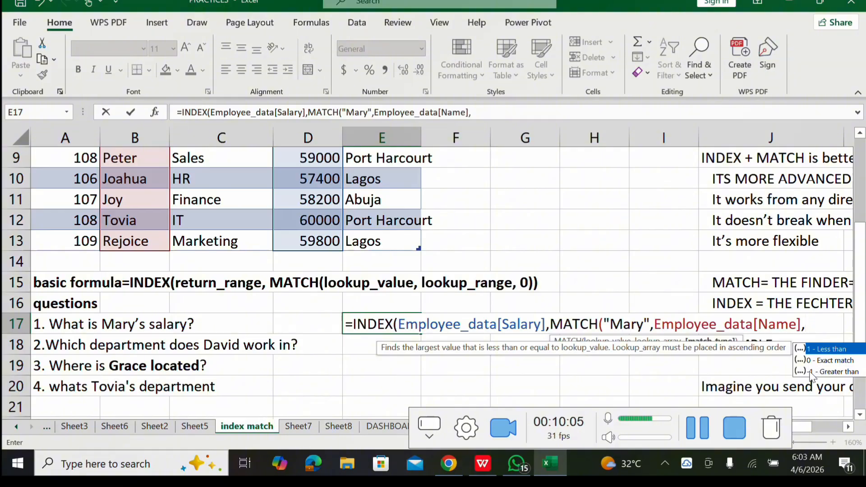
pyautogui.write('0)')
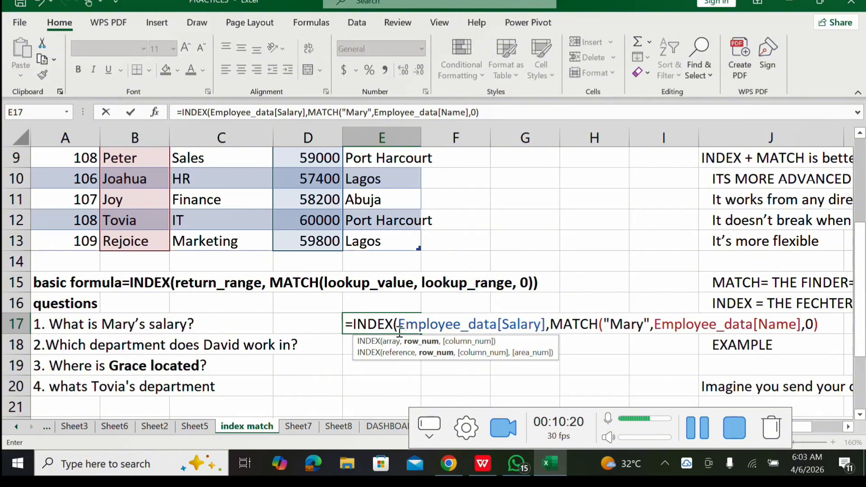
pyautogui.write(')')
pyautogui.press('Return')
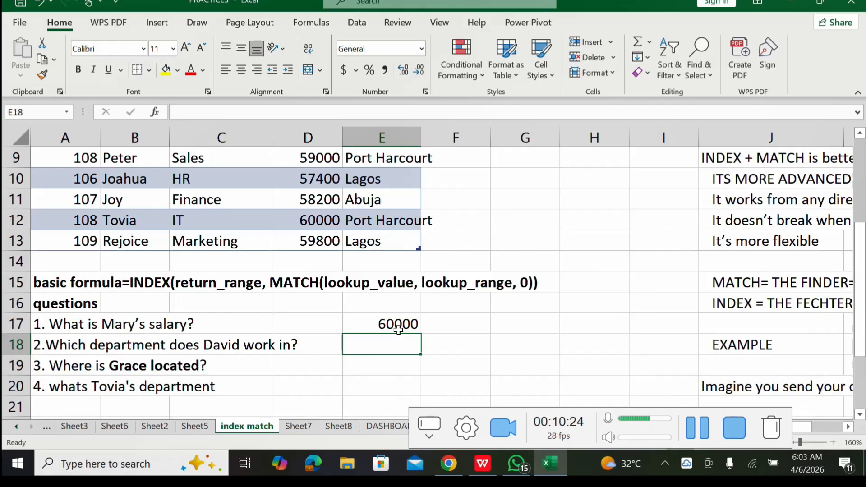
# Check the salary result in E17 against the employee's name in B3 and salary in D3 of the table
pyautogui.click(393, 317)
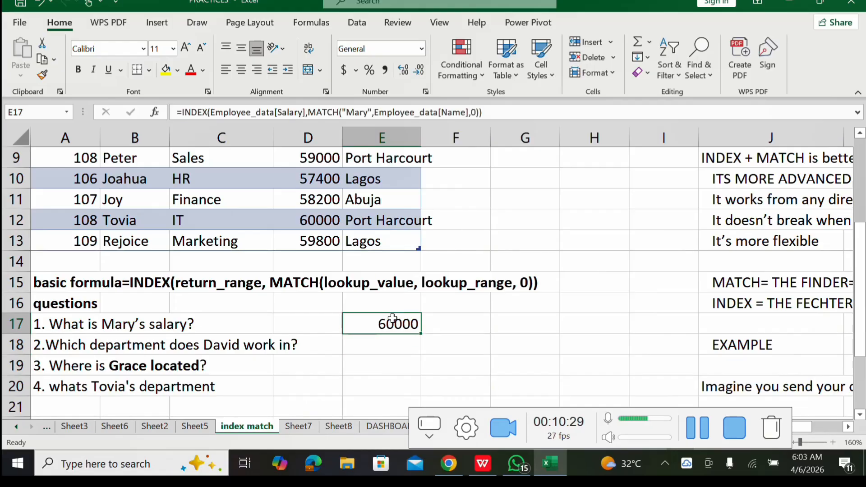
pyautogui.scroll(3, 392, 318)
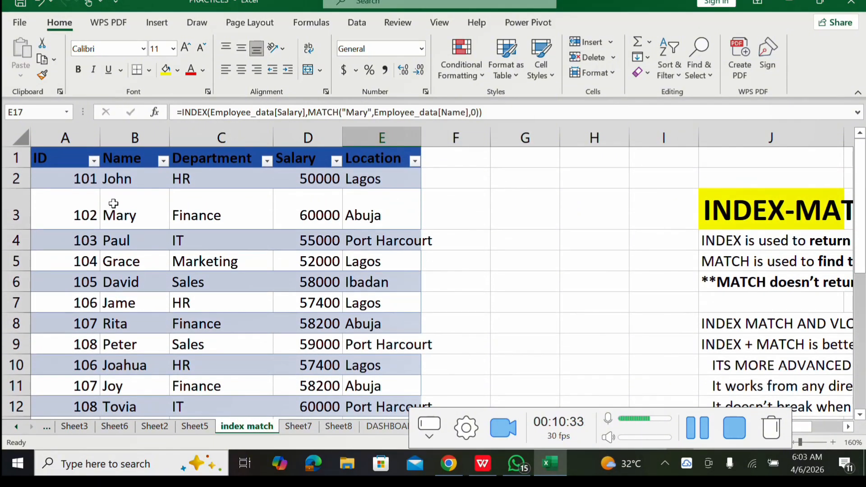
pyautogui.click(111, 225)
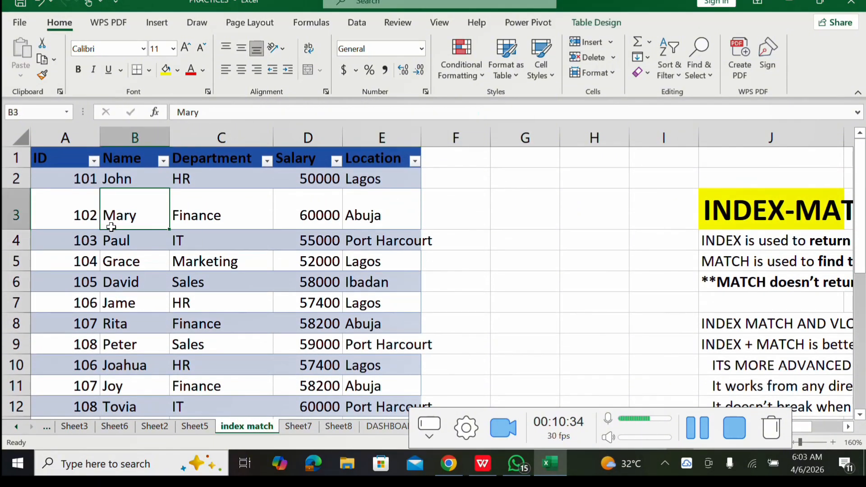
pyautogui.click(296, 219)
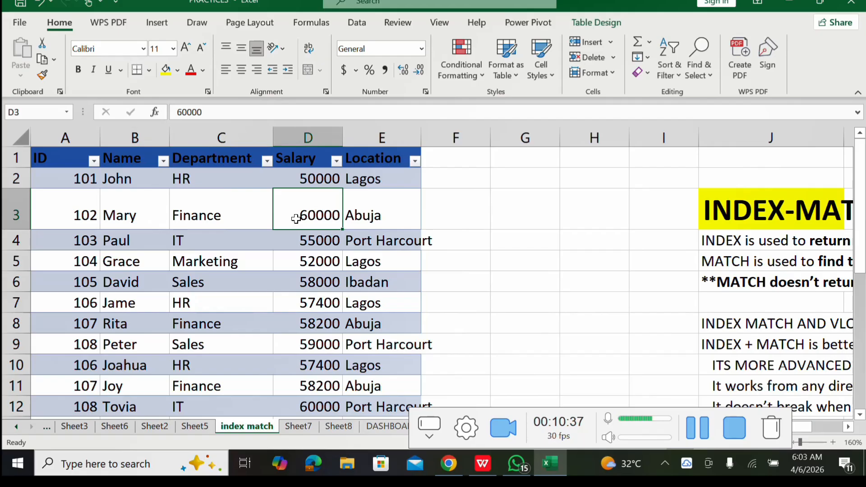
pyautogui.scroll(-4, 295, 219)
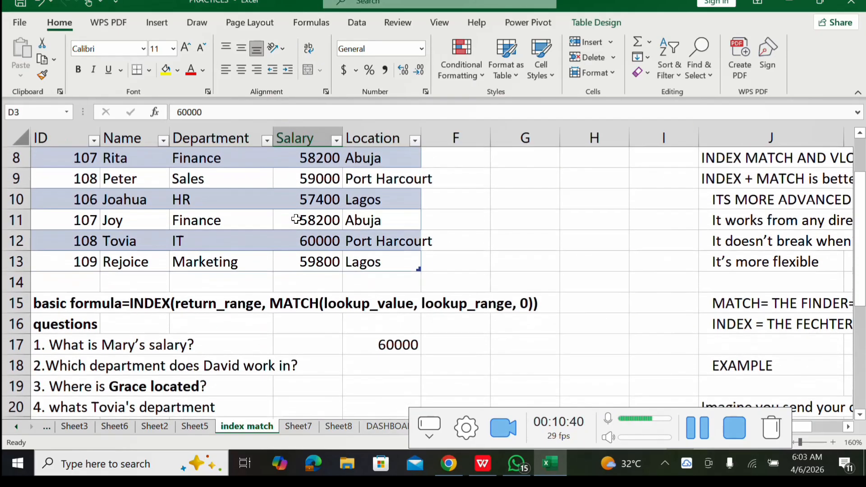
pyautogui.click(381, 261)
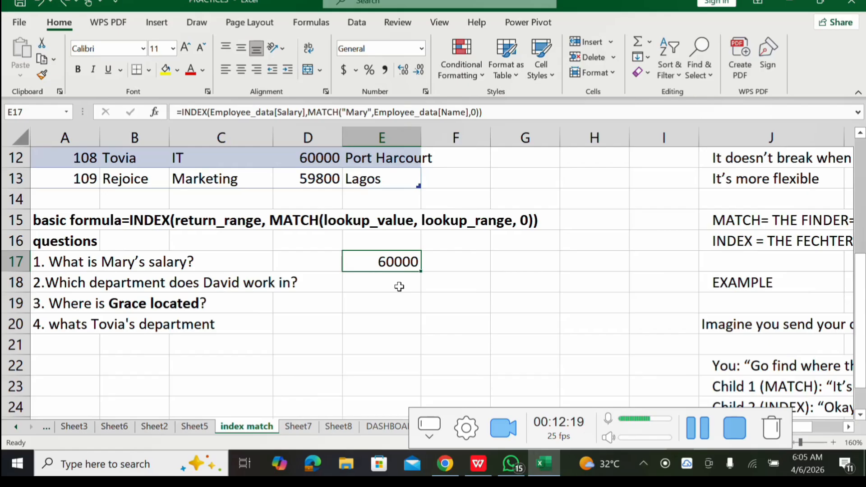
# Start an INDEX formula in E18 for question 2 with the Department column of Employee_data as its array
pyautogui.click(399, 286)
pyautogui.write('=in')
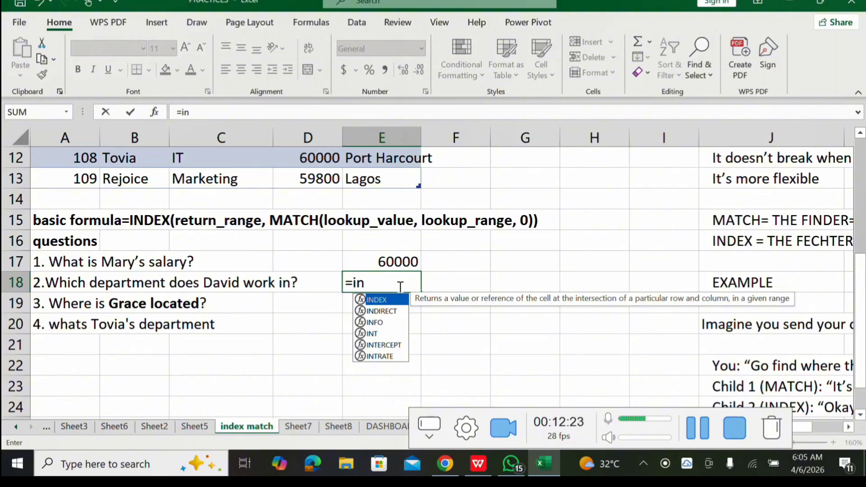
pyautogui.press('Tab')
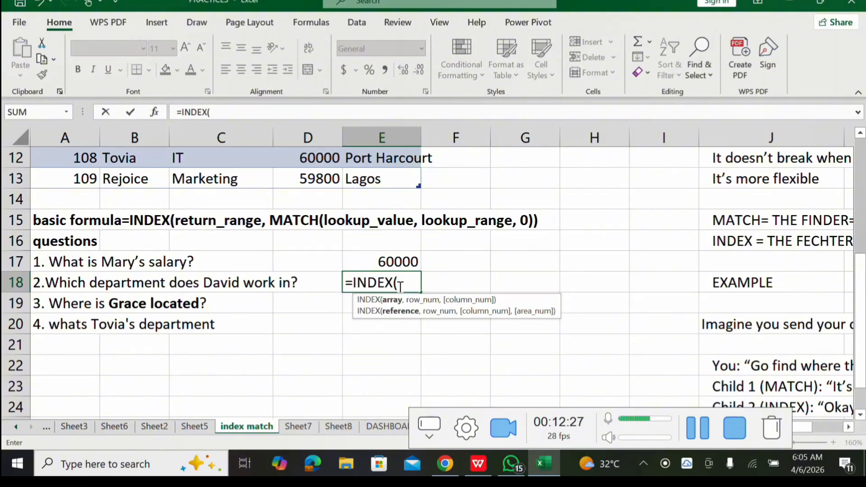
pyautogui.write('emp')
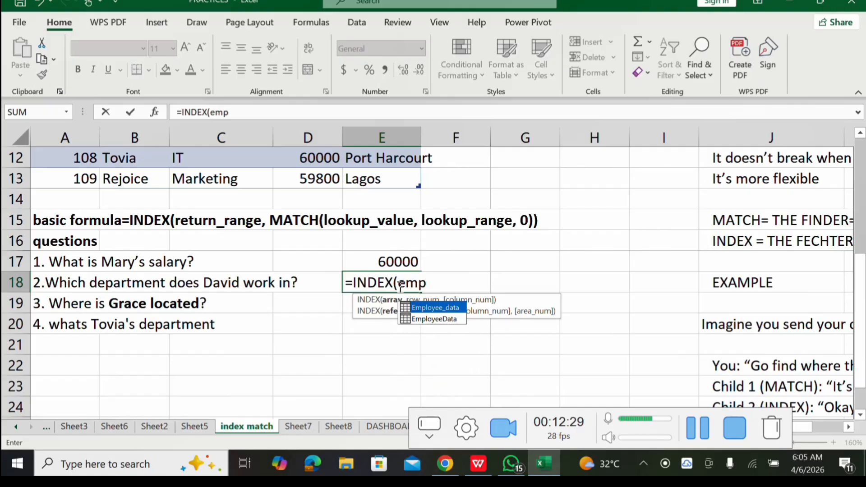
pyautogui.press('Tab')
pyautogui.write('[d')
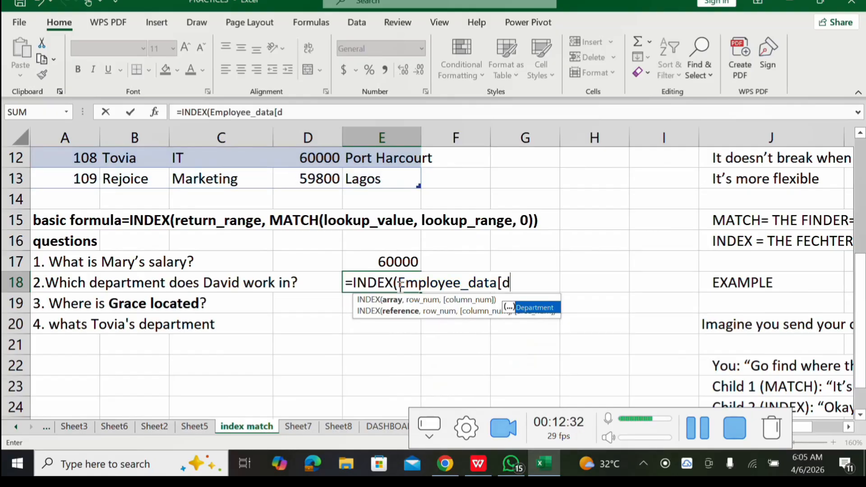
pyautogui.press('Tab')
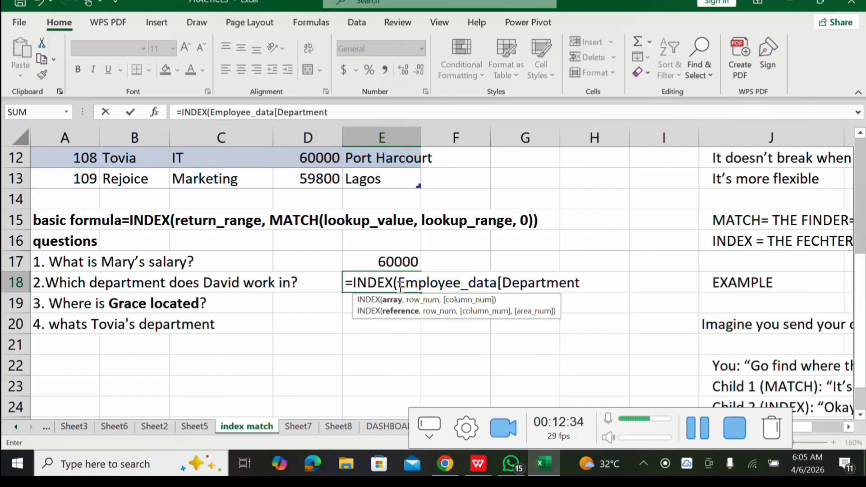
# Nest a MATCH function as the row number in E18's INDEX formula, using cell B6 as the lookup value
pyautogui.write('],ma')
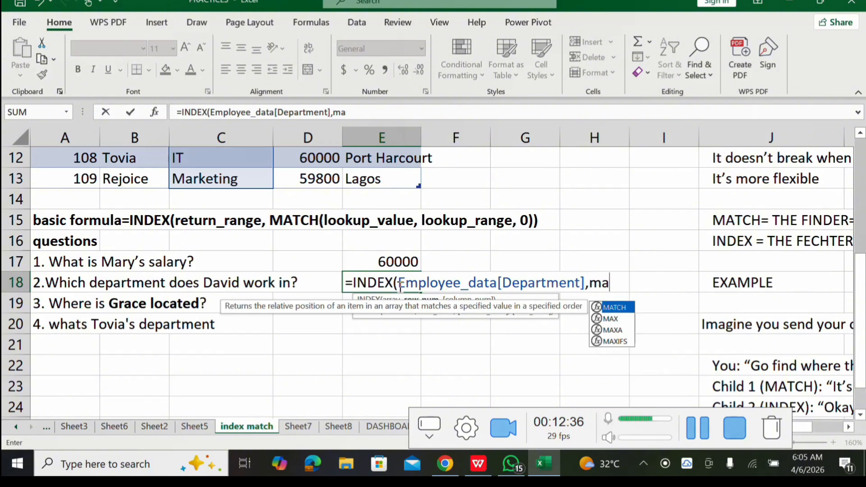
pyautogui.write('tch')
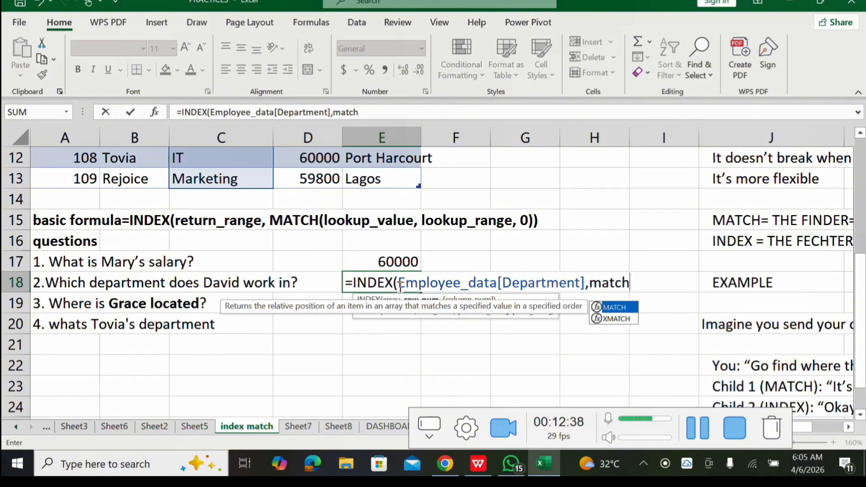
pyautogui.press('Tab')
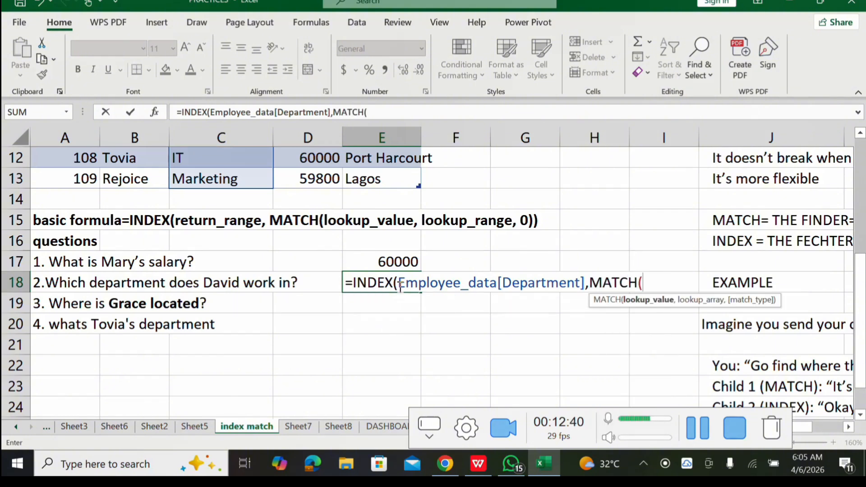
pyautogui.scroll(3, 400, 287)
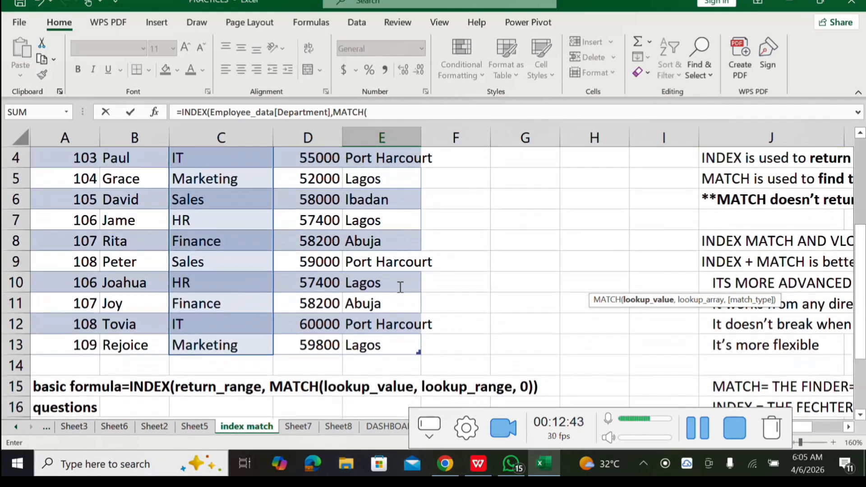
pyautogui.click(134, 200)
pyautogui.scroll(-4, 400, 286)
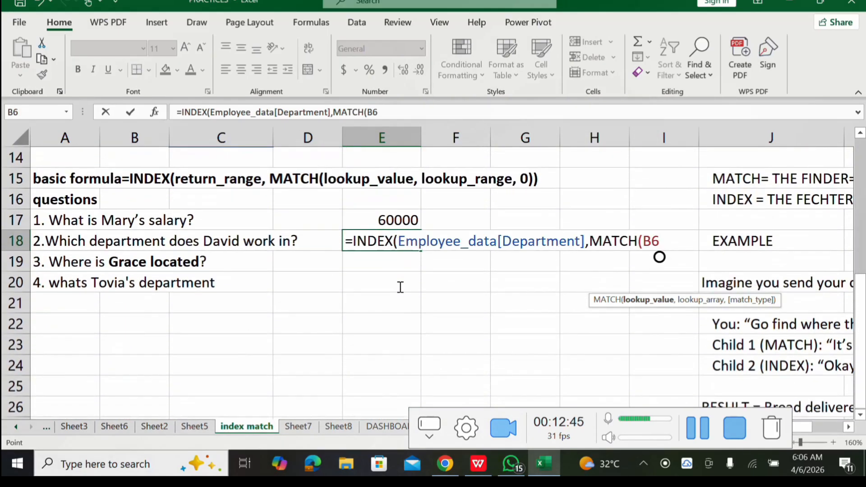
pyautogui.write(',')
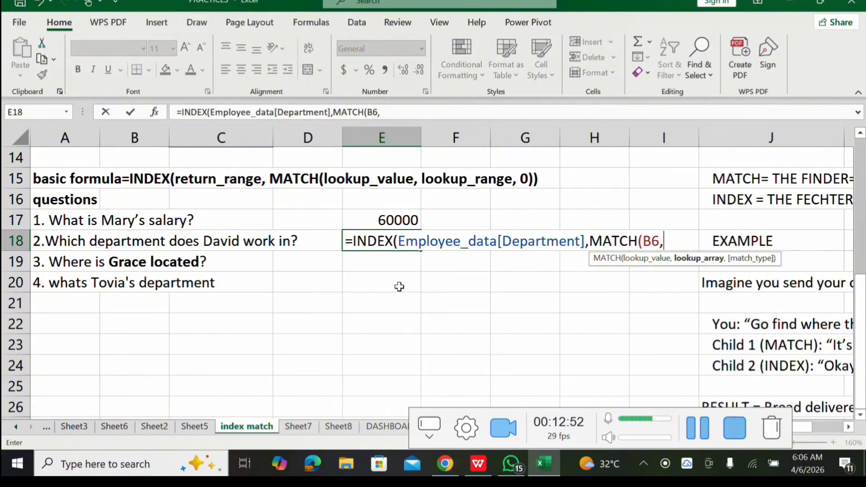
# Use Employee_data[Name] as MATCH's lookup array in the department formula in E18
pyautogui.write('emp')
pyautogui.press('Tab')
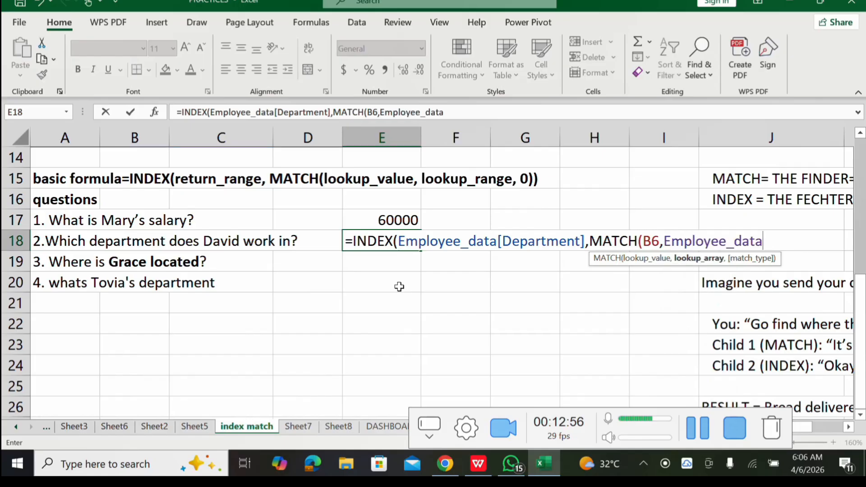
pyautogui.write('[')
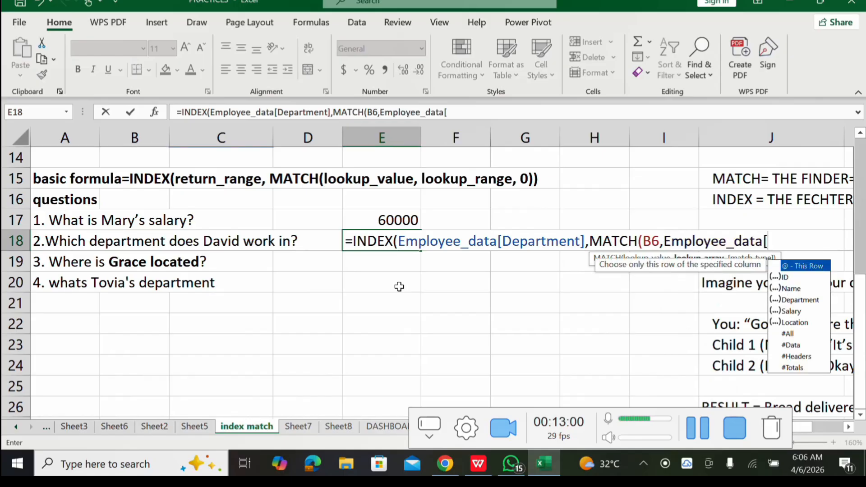
pyautogui.write('na')
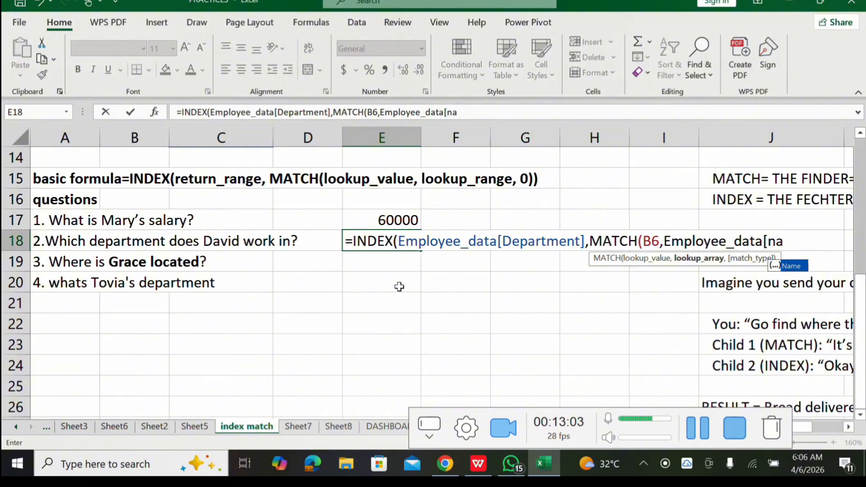
pyautogui.press('Tab')
pyautogui.write(']')
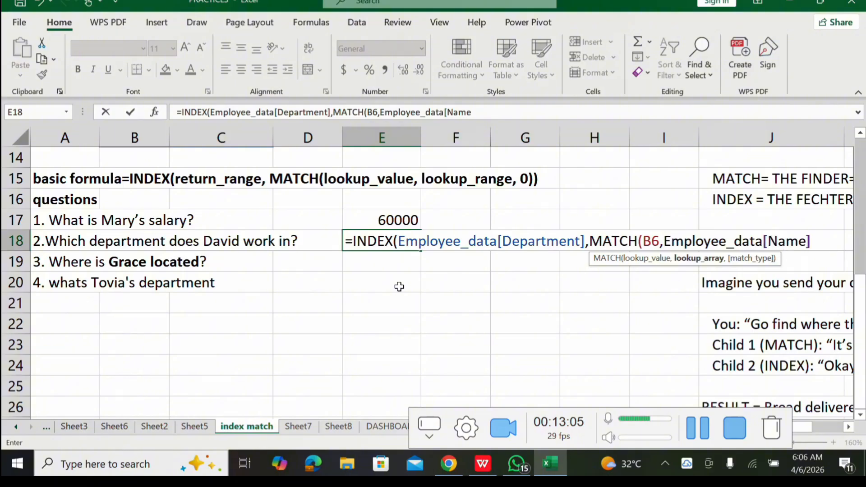
# Complete the department formula in E18 with exact match type 0, close both functions and enter it
pyautogui.write(',0')
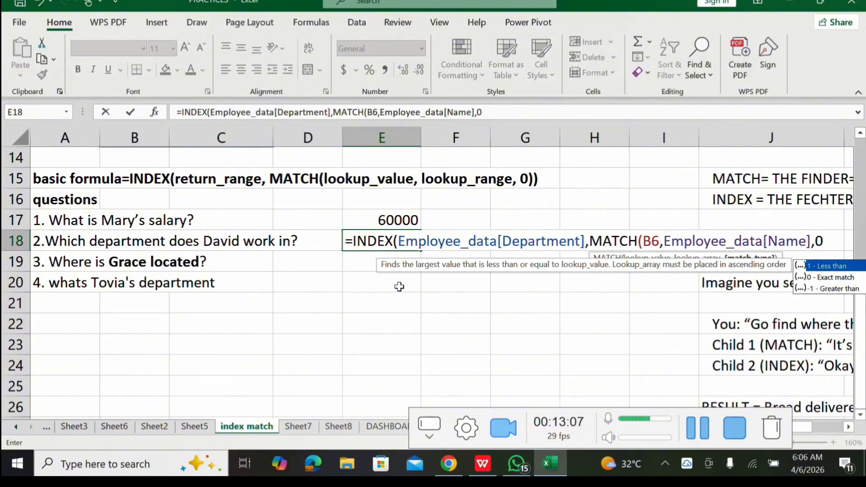
pyautogui.write('))')
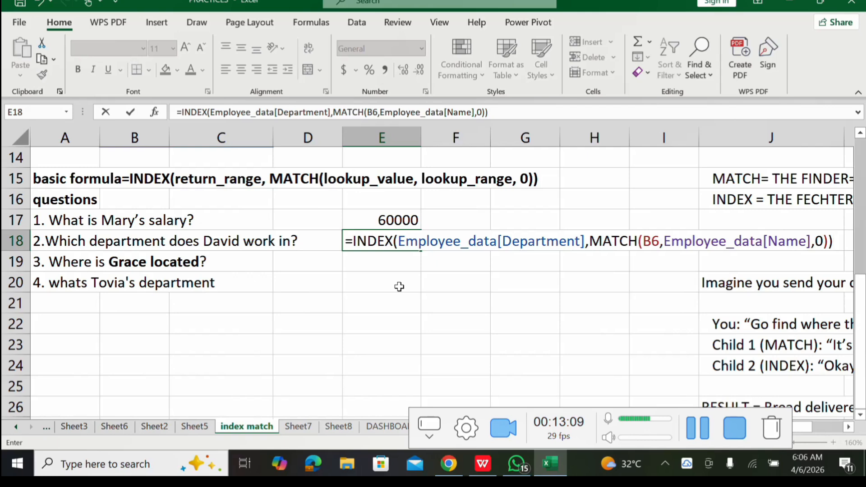
pyautogui.press('Return')
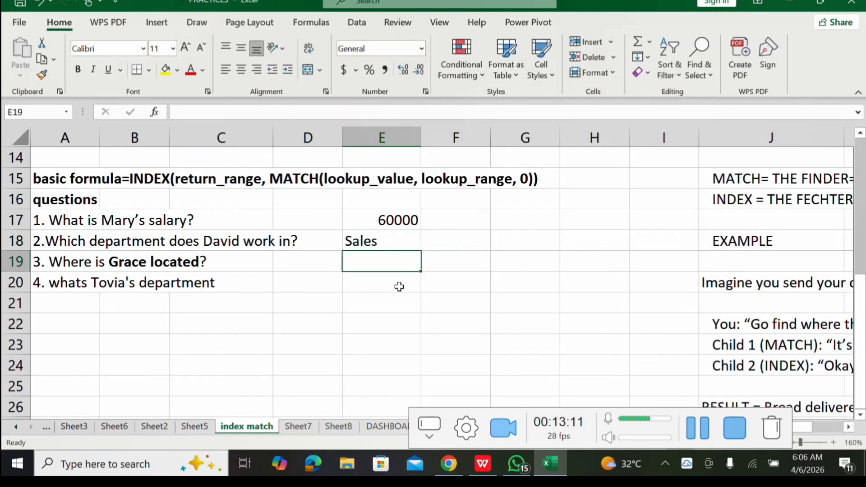
# Check the department in row 6 of the employee table against the answer to question 2
pyautogui.moveTo(63, 241); pyautogui.dragTo(135, 325)
pyautogui.click(221, 365)
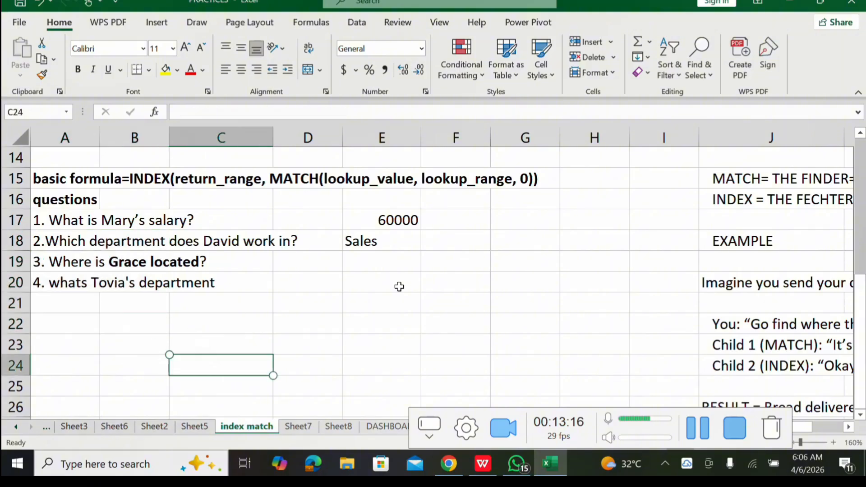
pyautogui.scroll(3, 399, 286)
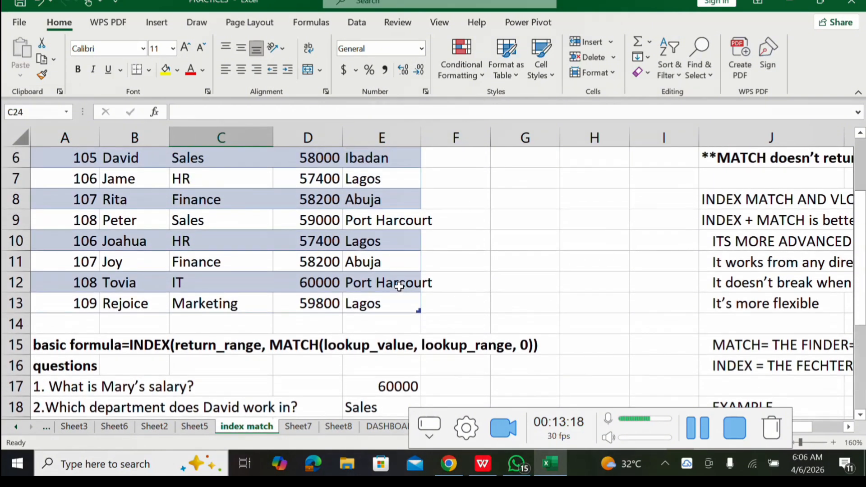
pyautogui.click(198, 161)
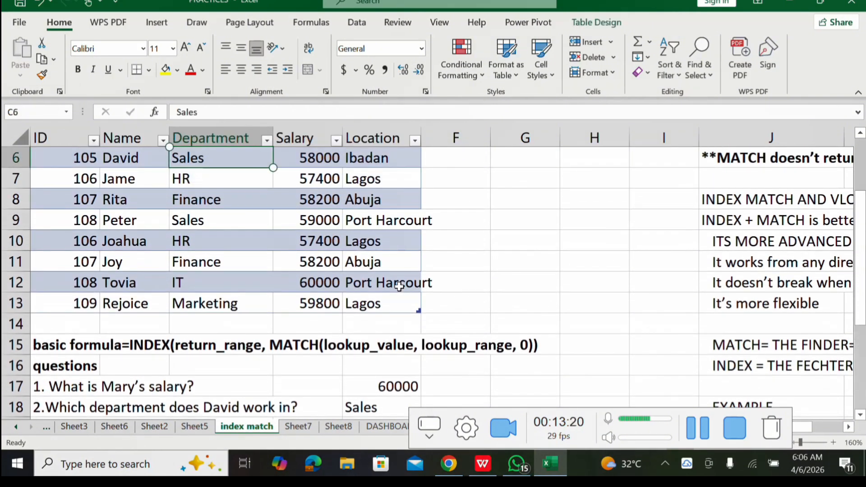
pyautogui.scroll(-3, 399, 287)
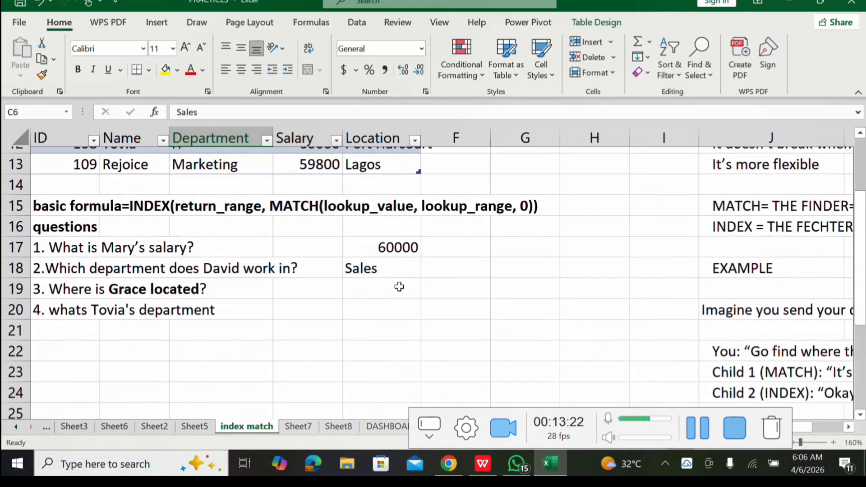
pyautogui.scroll(-1, 399, 286)
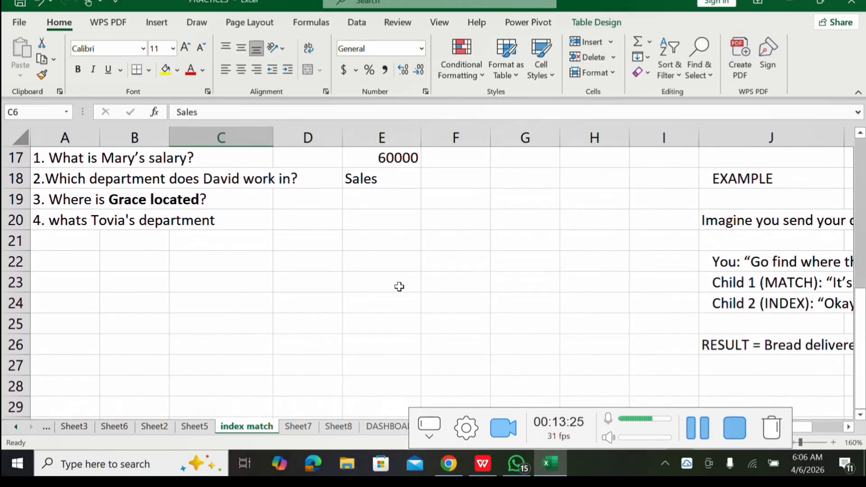
# Start an INDEX formula in E19 for question 3 with the Location column of Employee_data as its array
pyautogui.click(374, 203)
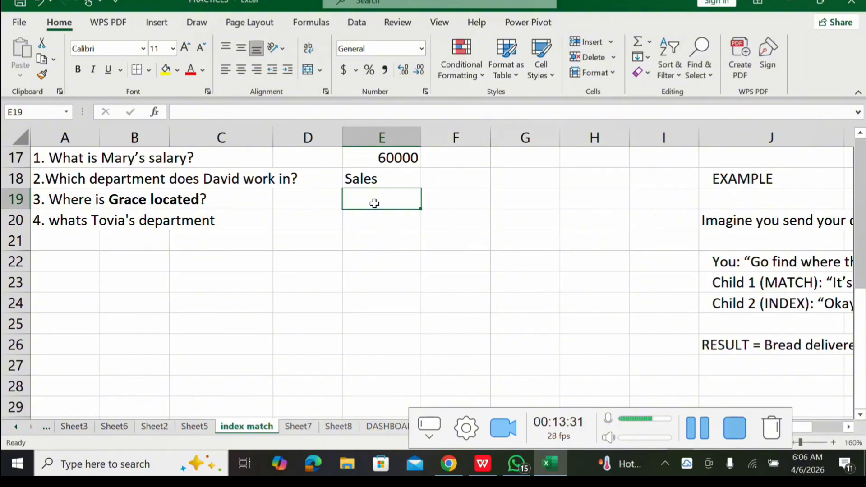
pyautogui.scroll(1, 374, 204)
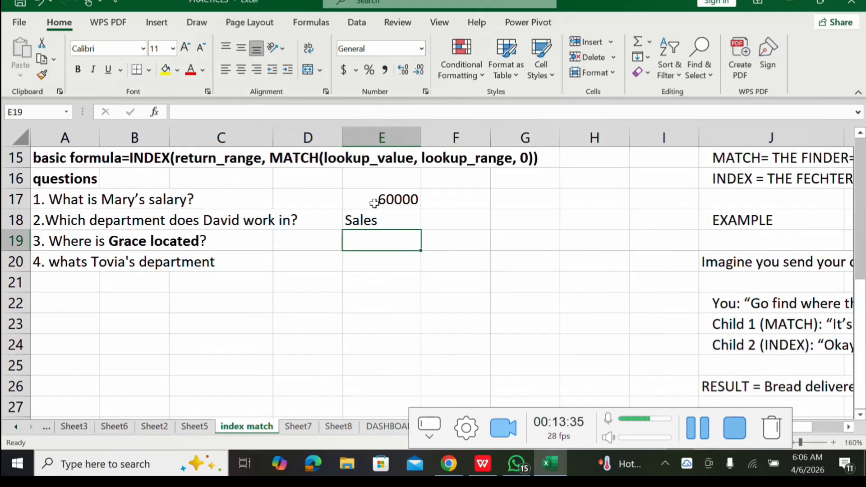
pyautogui.write('=')
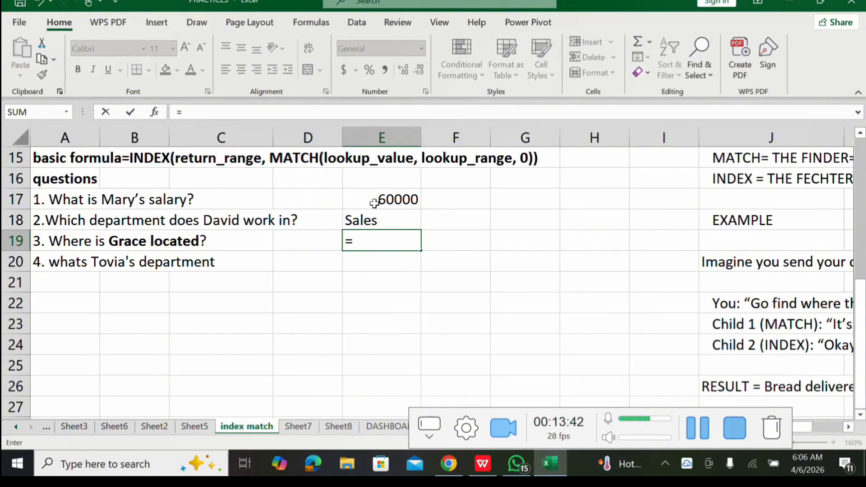
pyautogui.write('inde')
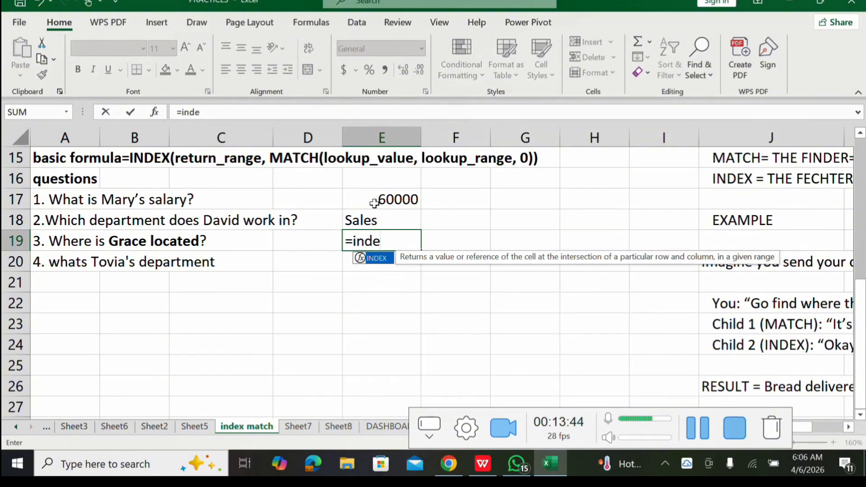
pyautogui.press('Tab')
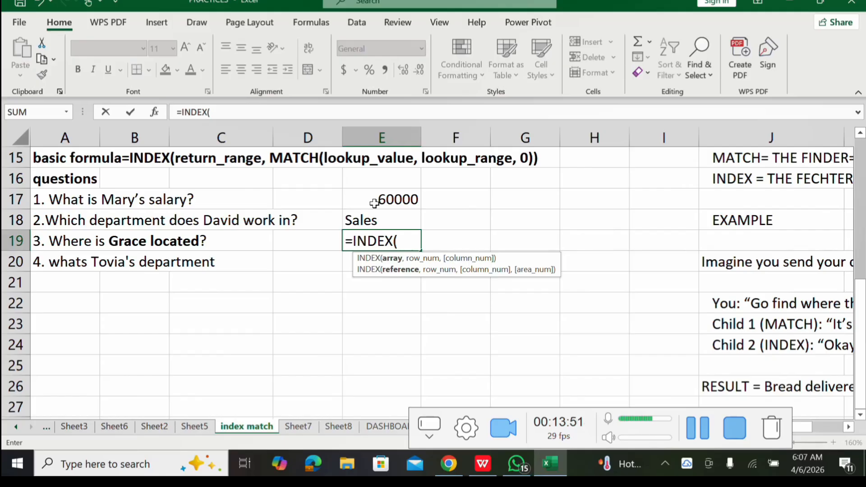
pyautogui.write('l')
pyautogui.press('BackSpace')
pyautogui.write('emp')
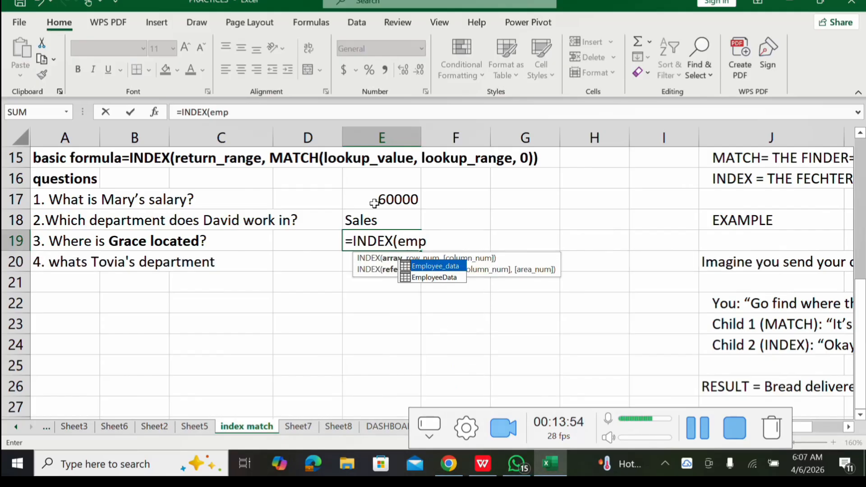
pyautogui.press('Tab')
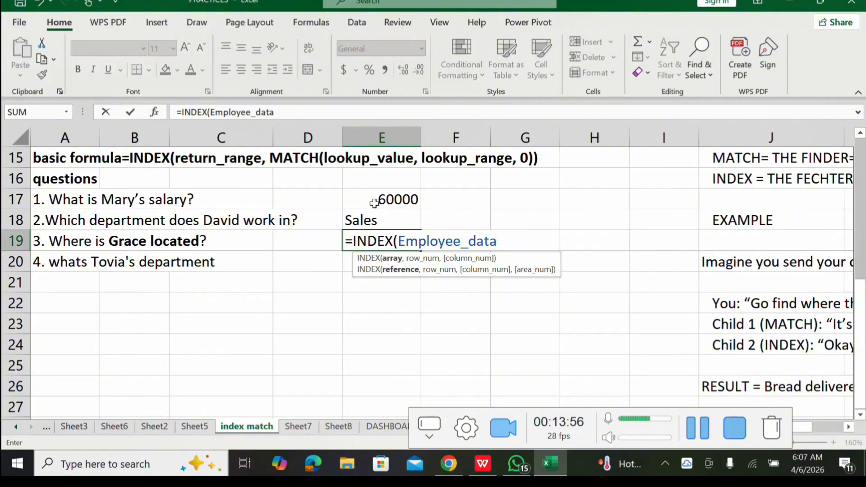
pyautogui.write('[lo')
pyautogui.press('Tab')
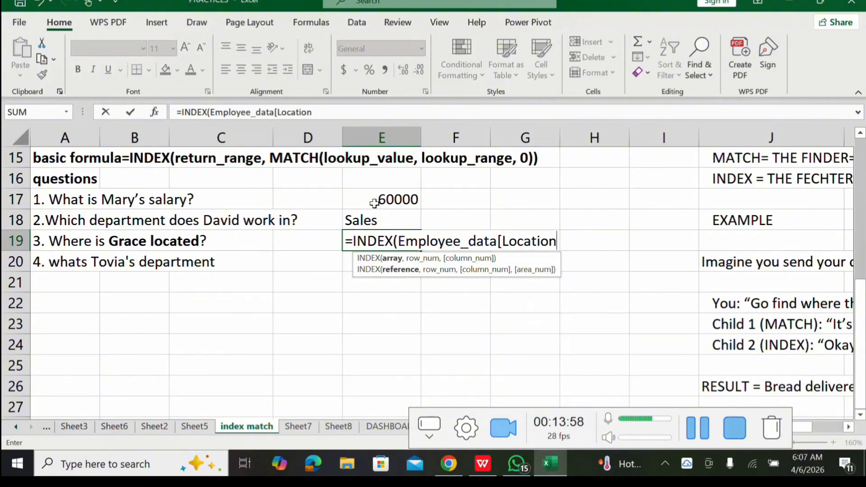
# Nest a MATCH function as the row number in E19's formula, with the employee's first name from question 3 as quoted lookup text
pyautogui.write('],mat')
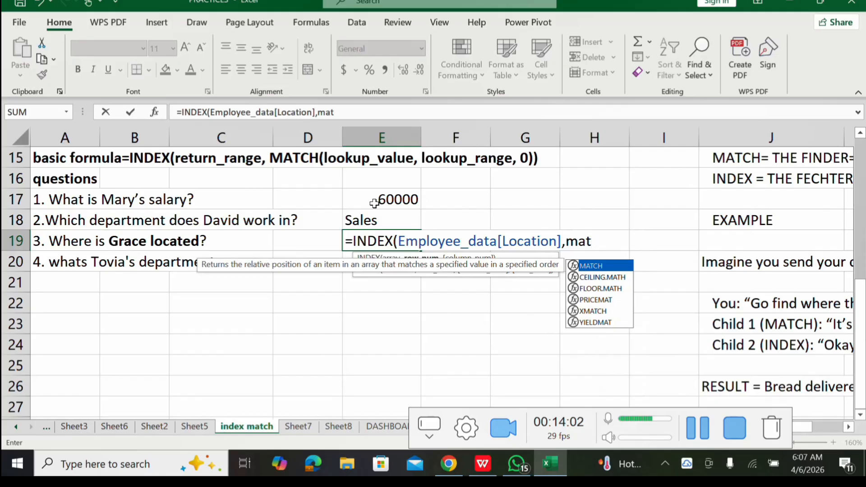
pyautogui.press('Tab')
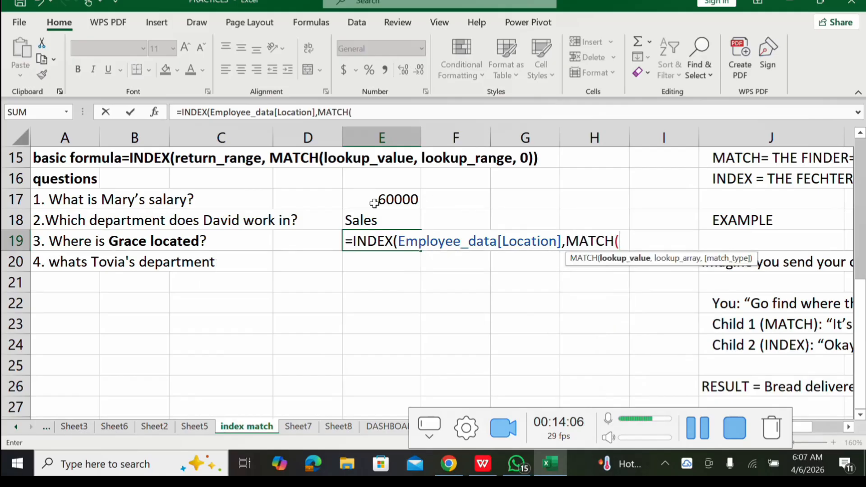
pyautogui.scroll(3, 375, 203)
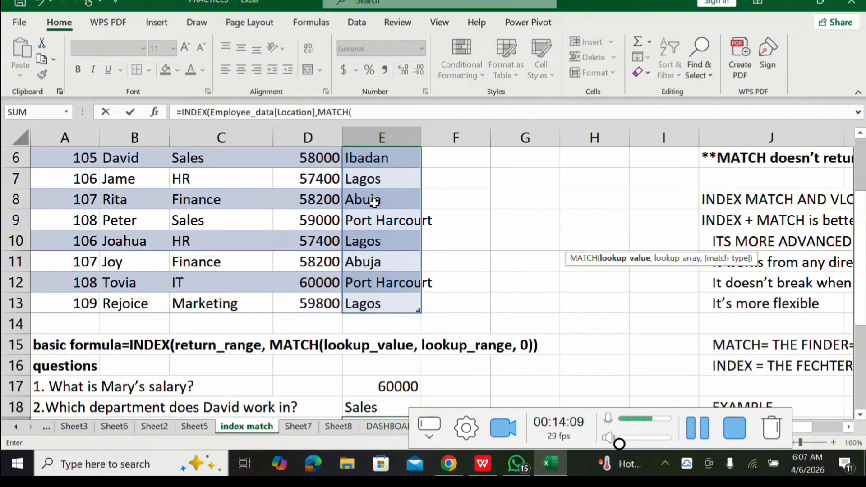
pyautogui.scroll(1, 374, 203)
pyautogui.scroll(-3, 374, 203)
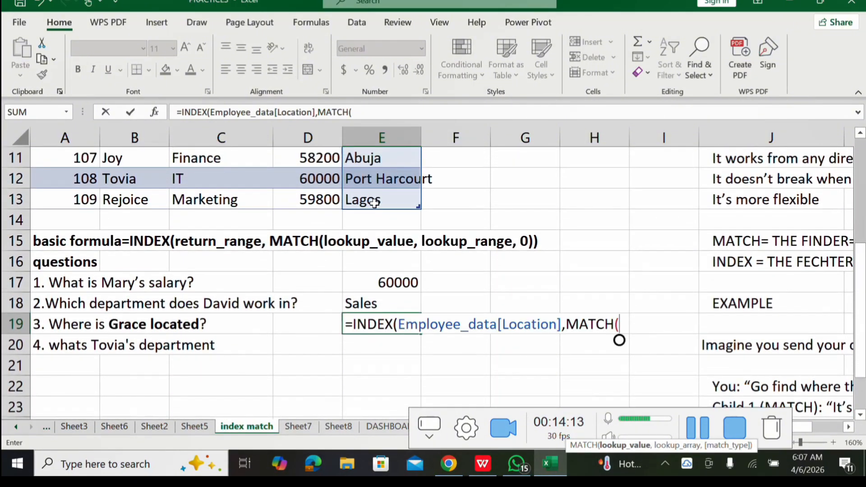
pyautogui.write('"gr')
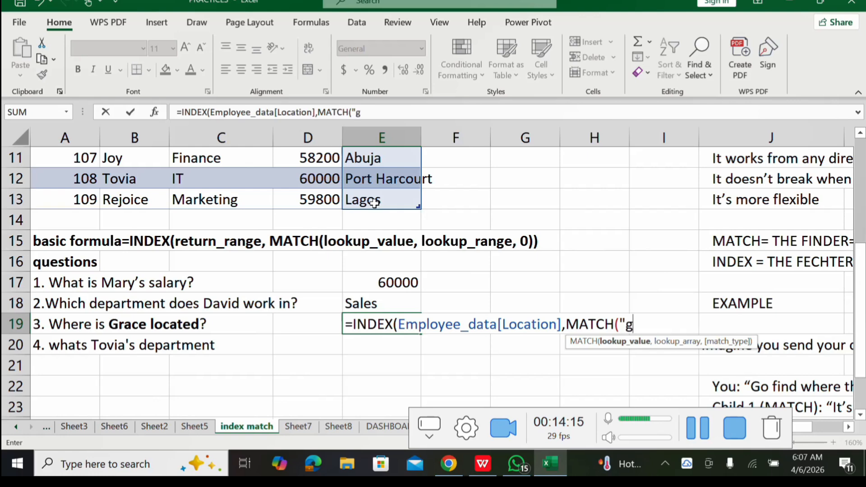
pyautogui.press('BackSpace')
pyautogui.press('BackSpace')
pyautogui.write('Grav')
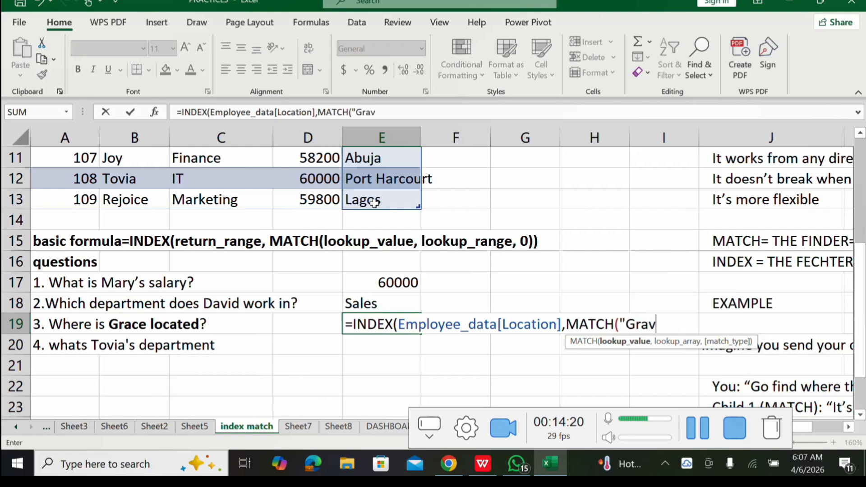
pyautogui.press('BackSpace')
pyautogui.write('ce"')
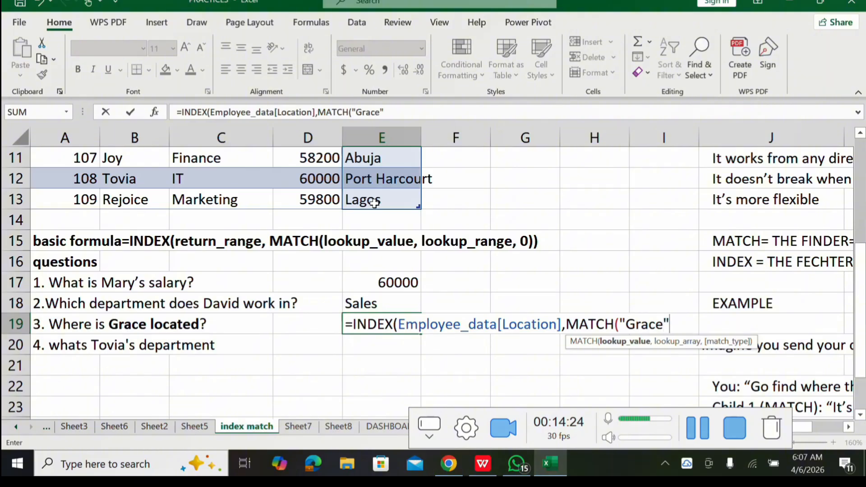
# Use Employee_data[Name] as MATCH's lookup array in the location formula in E19
pyautogui.write(', e')
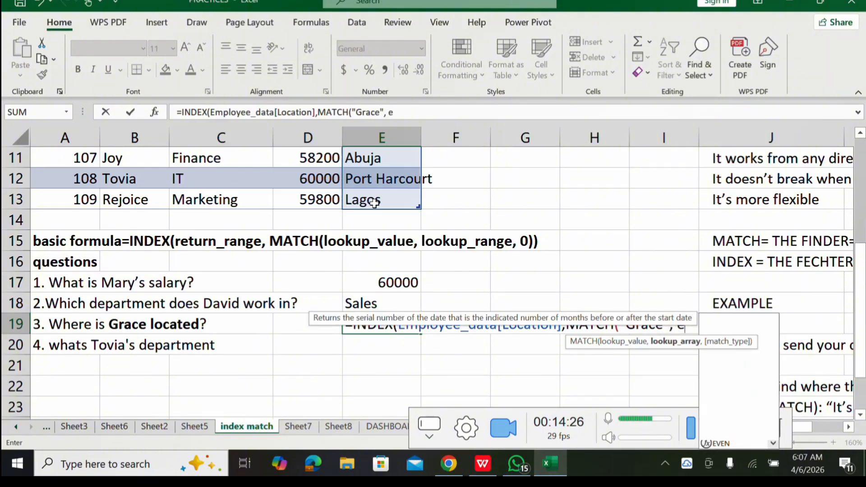
pyautogui.write('mp')
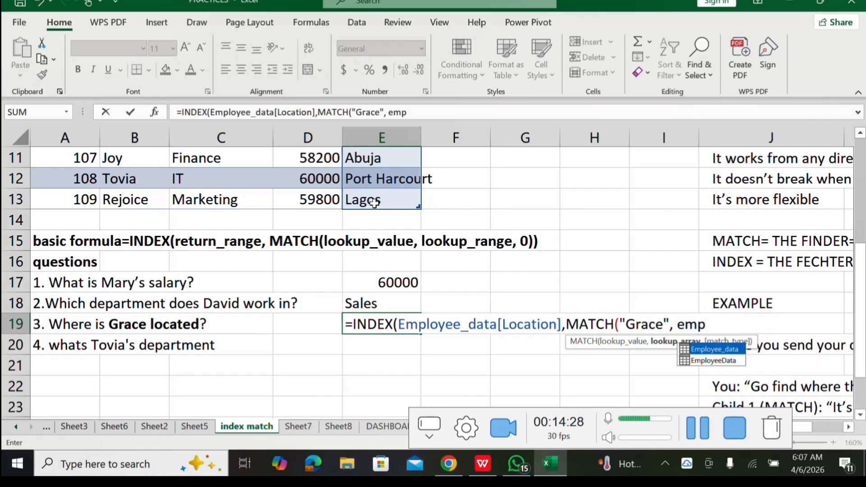
pyautogui.press('Tab')
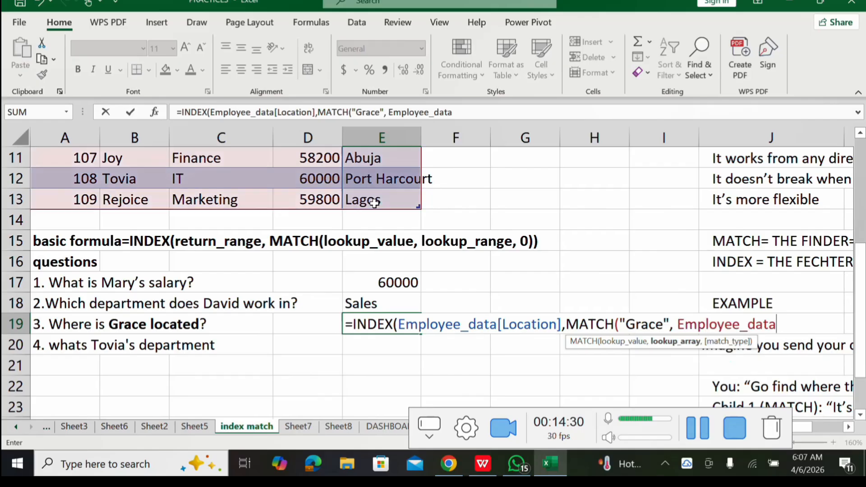
pyautogui.write('[')
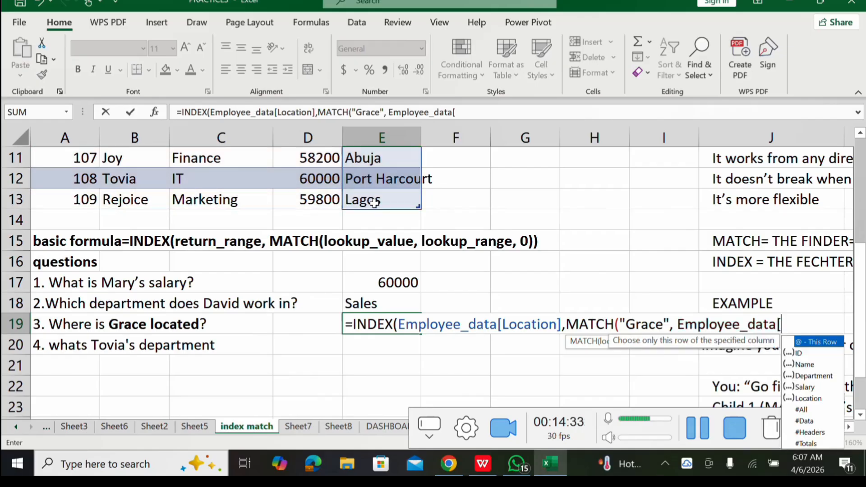
pyautogui.write('n')
pyautogui.press('Tab')
pyautogui.write(']')
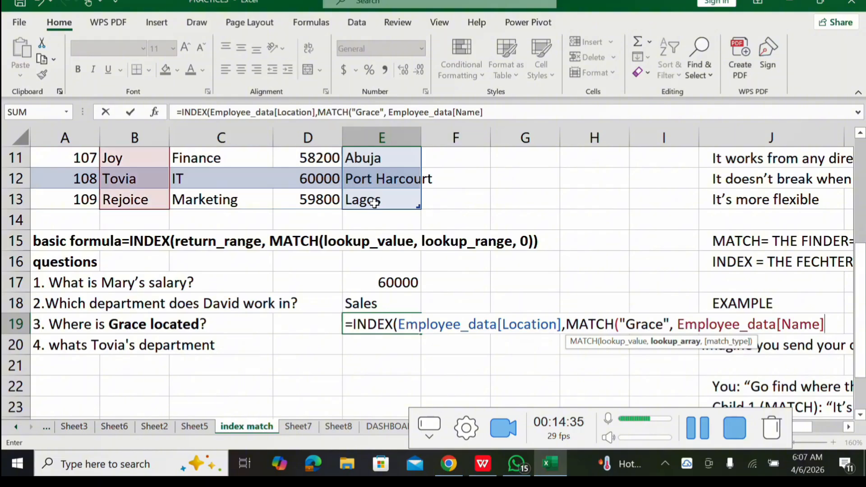
# Complete the location formula in E19 with exact match type 0, close both functions and enter it
pyautogui.write(',0')
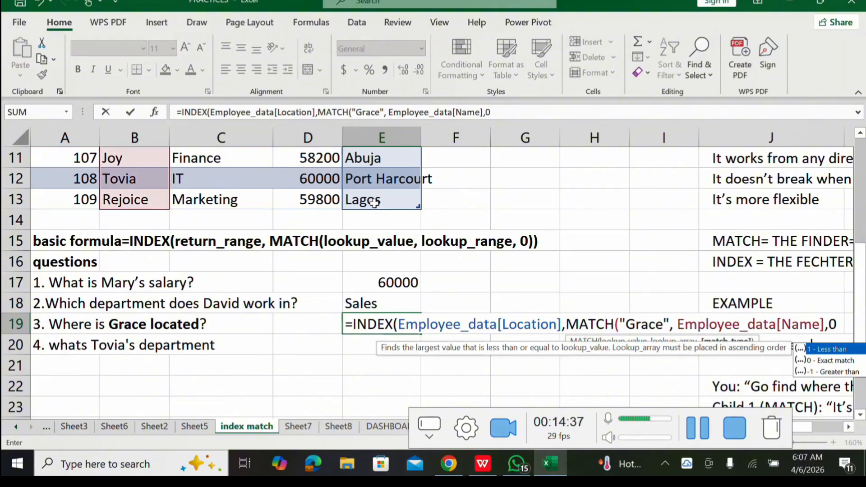
pyautogui.write('))')
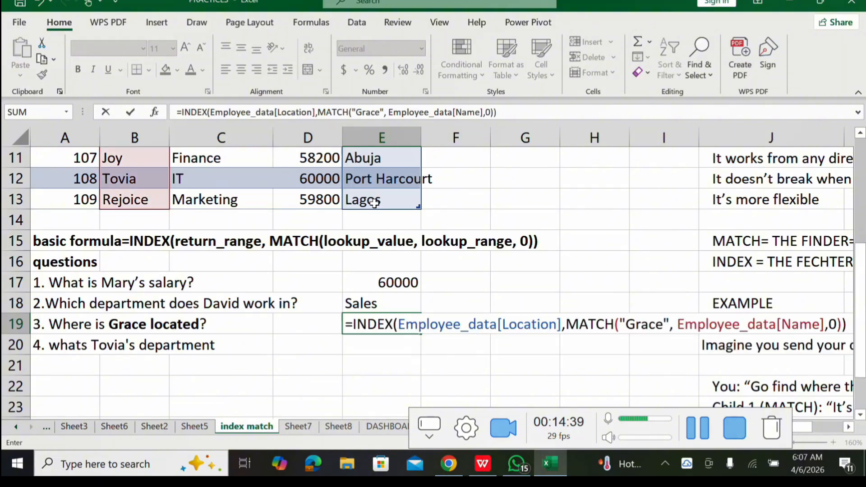
pyautogui.press('Return')
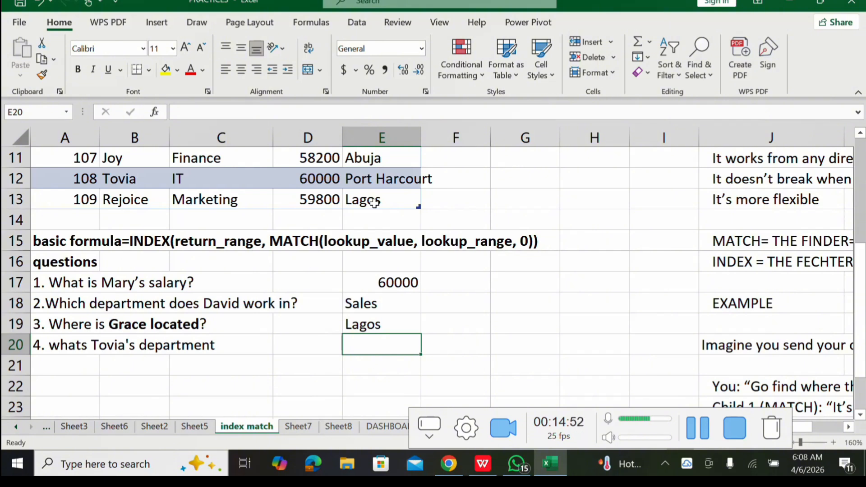
# Start an INDEX formula in E20 for question 4 with Employee_data[Department] as its array
pyautogui.write('=inde')
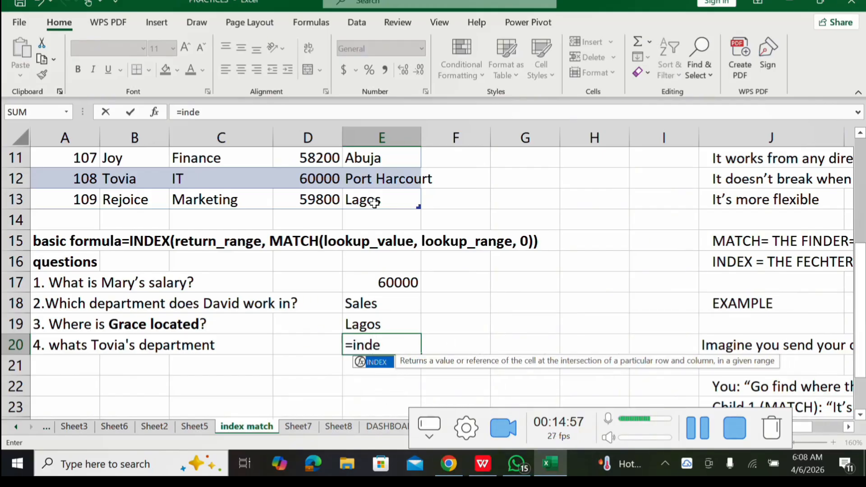
pyautogui.press('Tab')
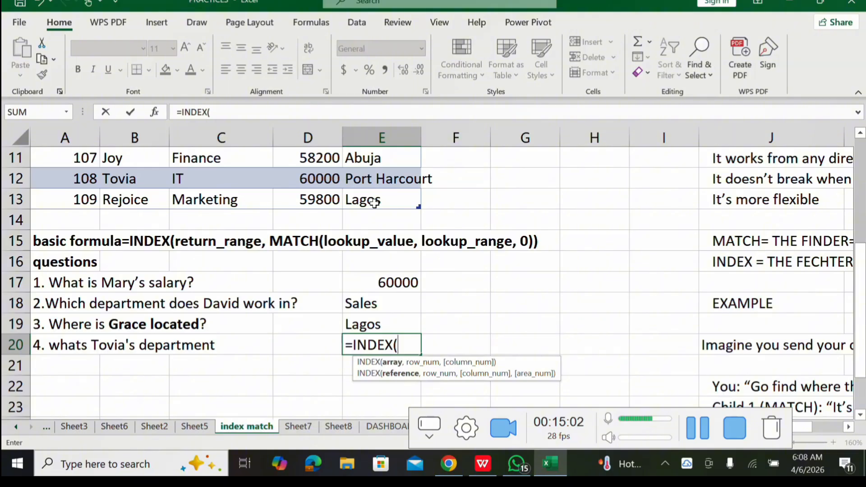
pyautogui.write('em')
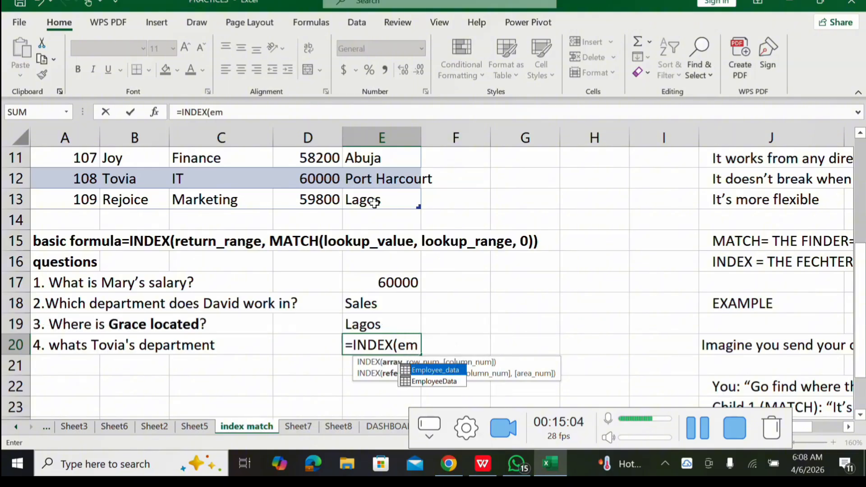
pyautogui.press('Tab')
pyautogui.write('[d')
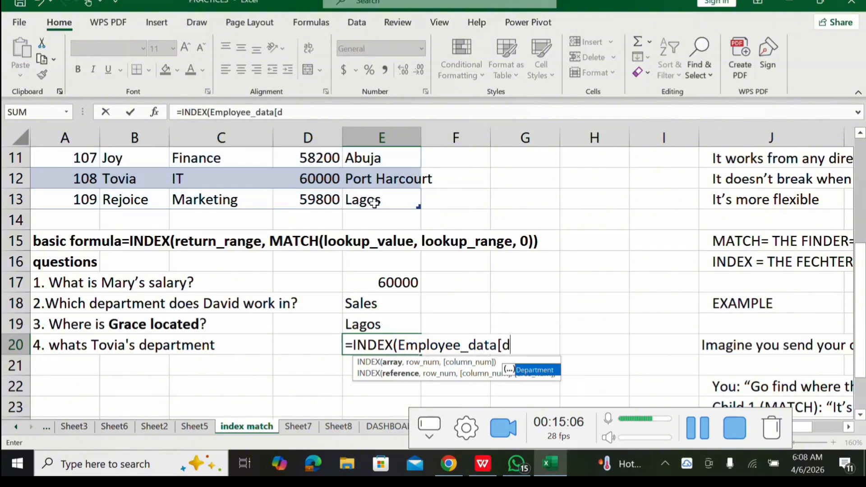
pyautogui.press('Tab')
pyautogui.write(']')
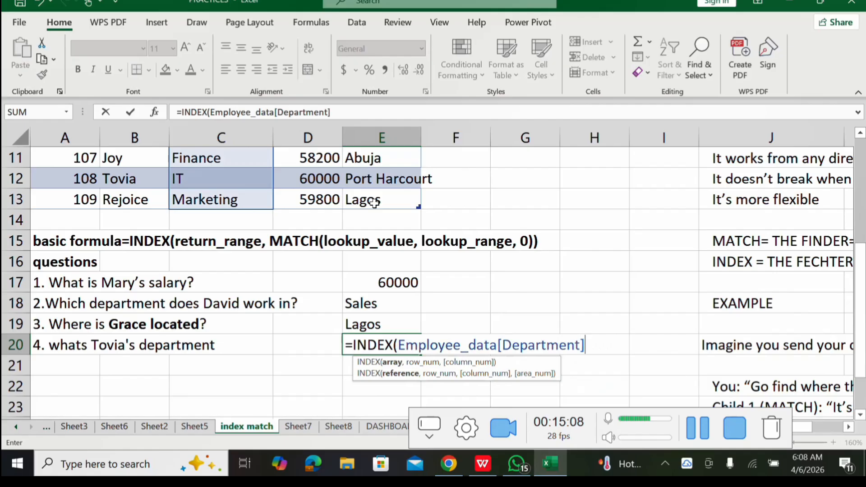
# Nest a MATCH function as the row number of the INDEX formula in E20
pyautogui.write(',match')
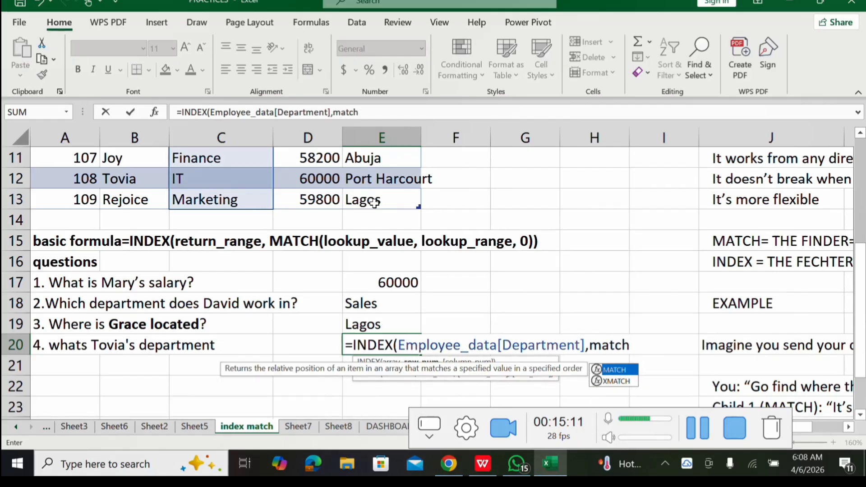
pyautogui.press('Tab')
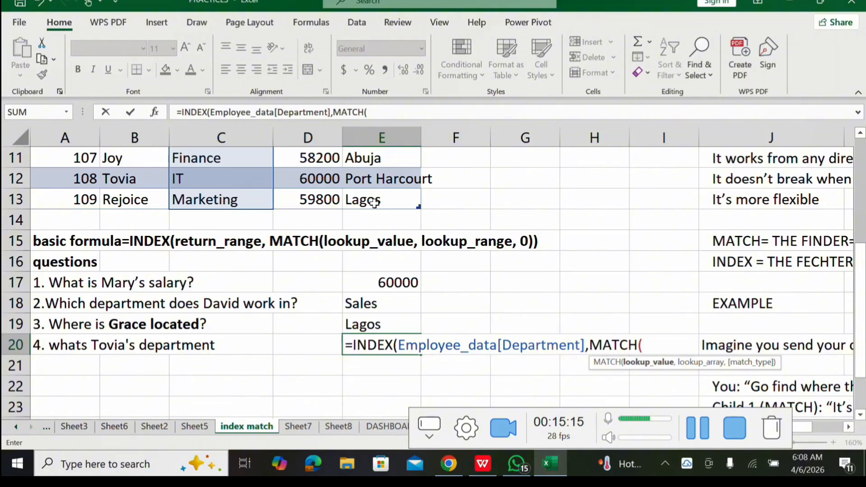
pyautogui.click(134, 179)
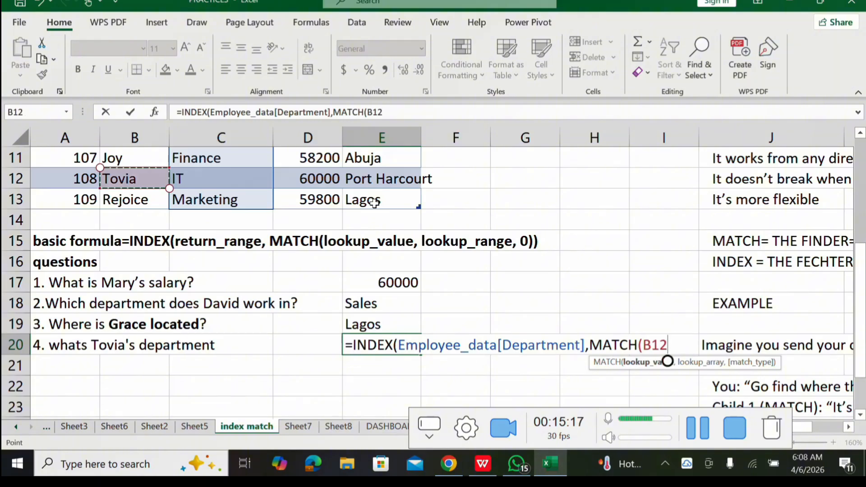
pyautogui.write(',')
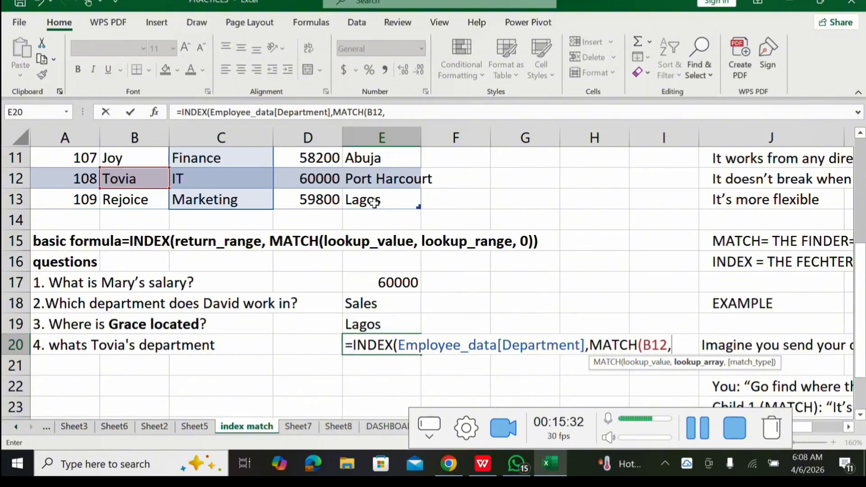
pyautogui.press('BackSpace')
pyautogui.press('BackSpace')
pyautogui.press('BackSpace')
pyautogui.press('BackSpace')
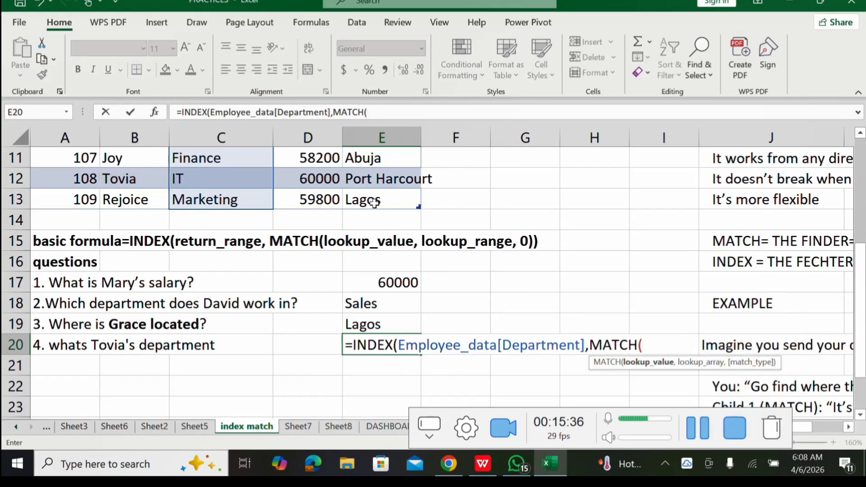
# Use cell A12 as MATCH's lookup value and Employee_data[ID] as its lookup array in E20's formula
pyautogui.click(64, 179)
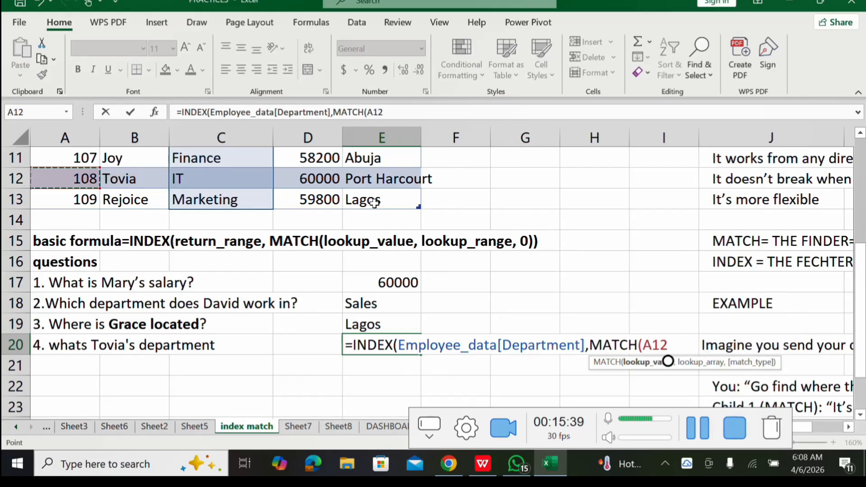
pyautogui.write(', e')
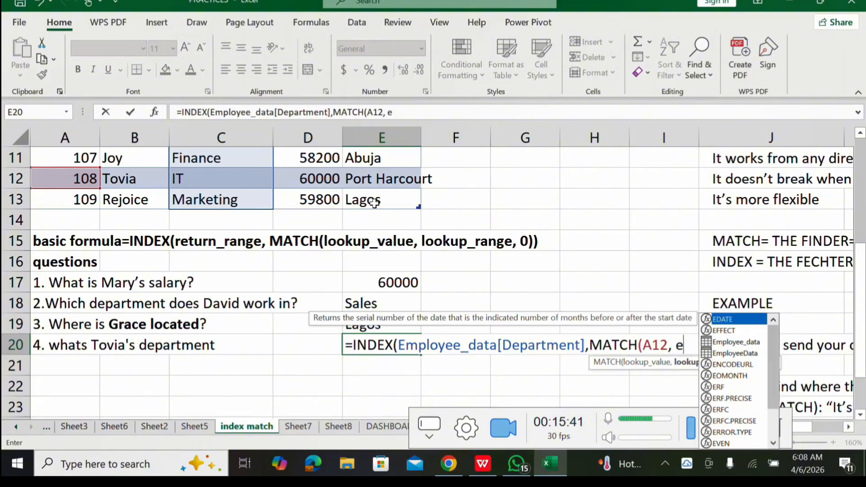
pyautogui.write('m')
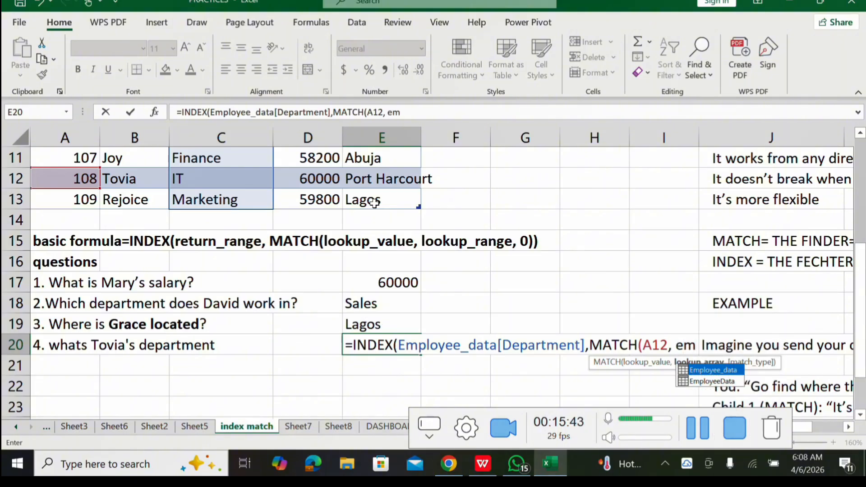
pyautogui.press('Tab')
pyautogui.write('[')
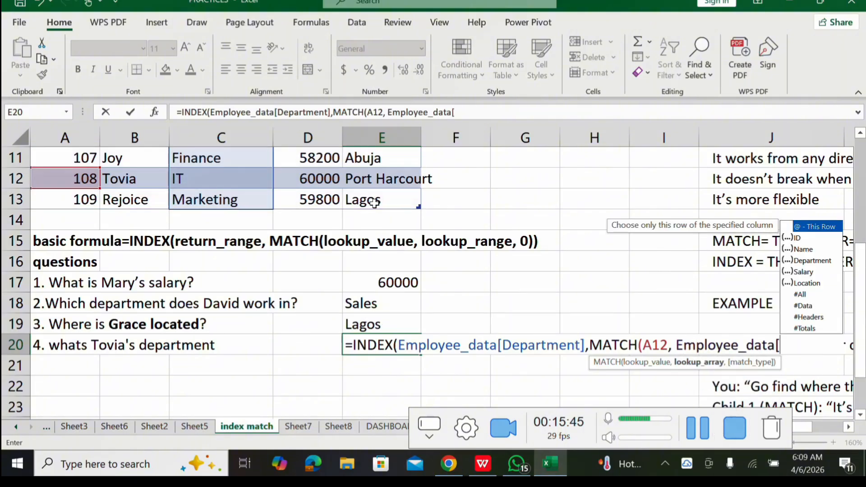
pyautogui.press('Down')
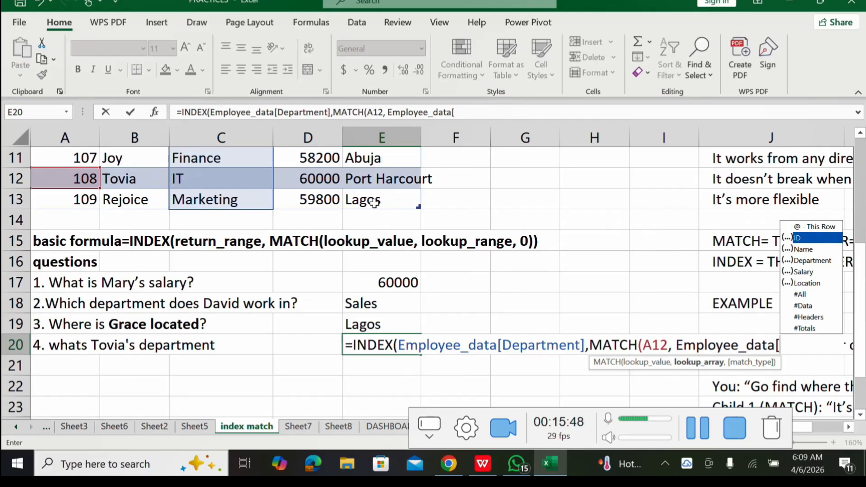
pyautogui.press('Tab')
pyautogui.write(']')
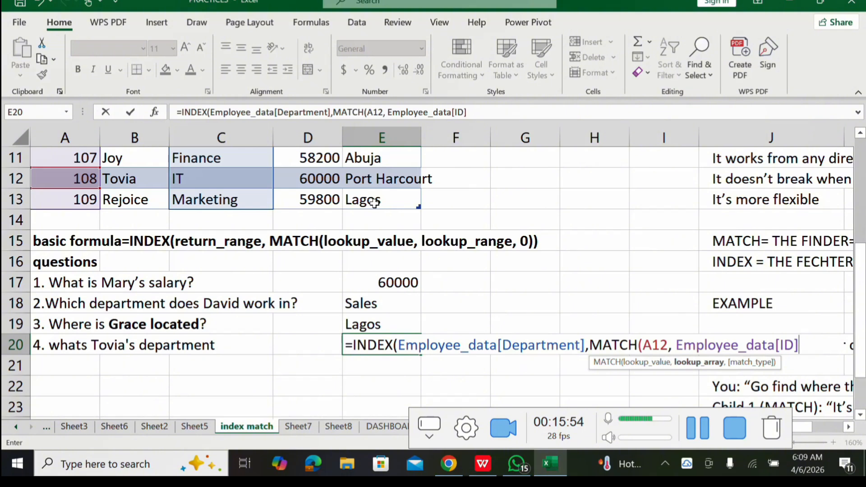
# Complete the department formula in E20 with exact match type 0, close both functions and enter it
pyautogui.write(',0')
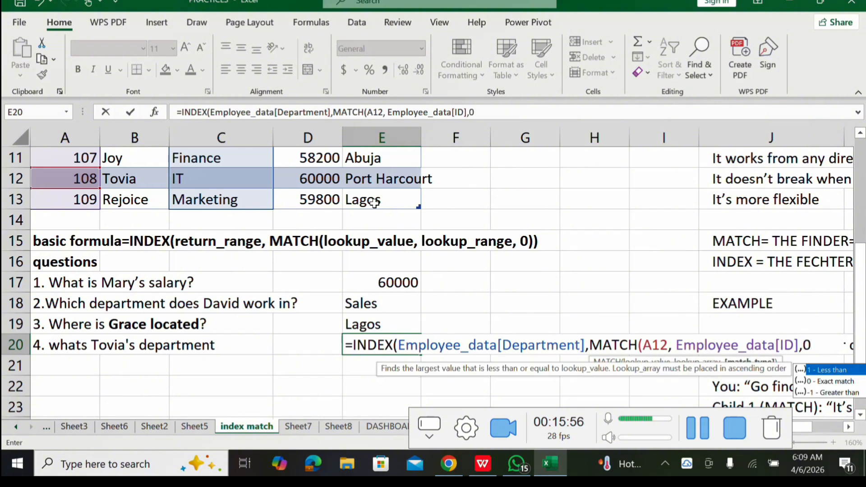
pyautogui.write('))')
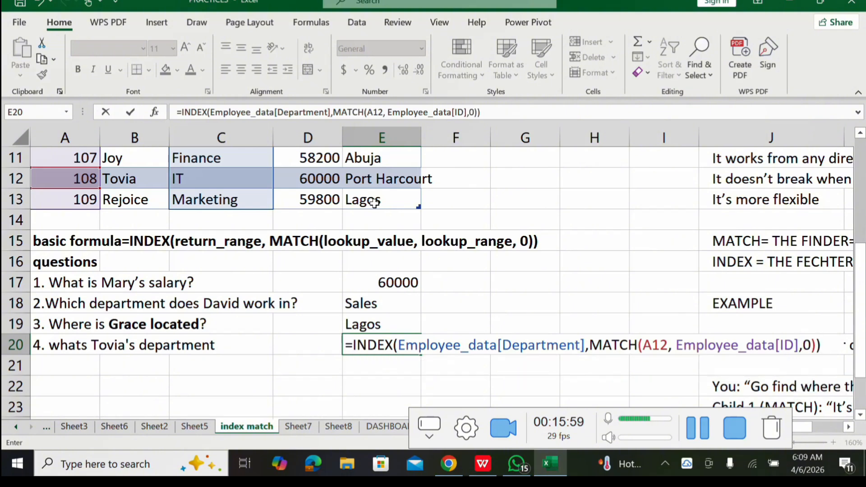
pyautogui.press('Return')
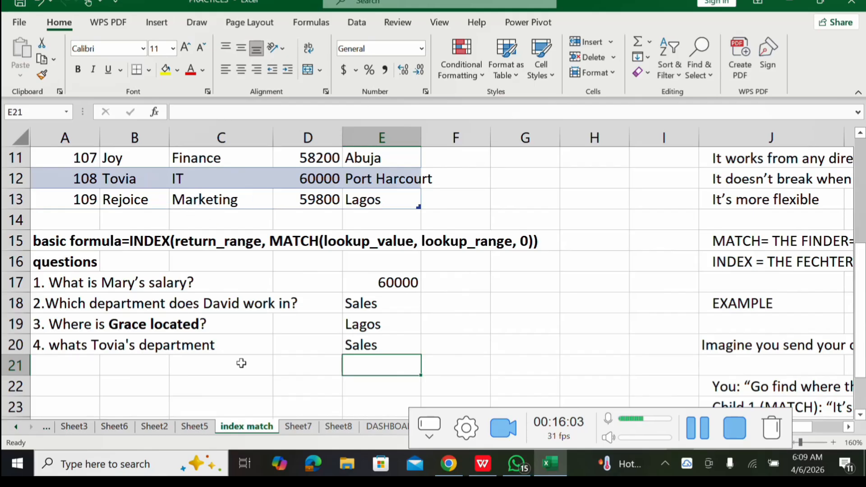
# Check the formula and answer in E20 against the employee's department in row 12 of the table
pyautogui.click(376, 344)
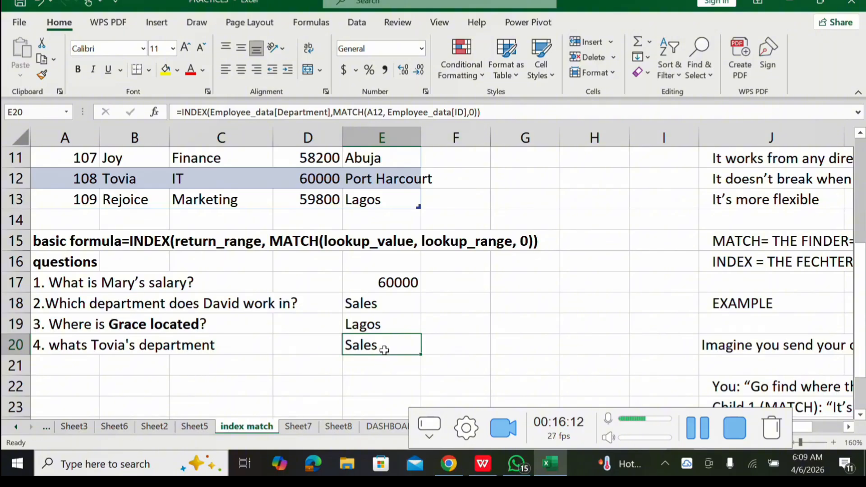
pyautogui.doubleClick(391, 346)
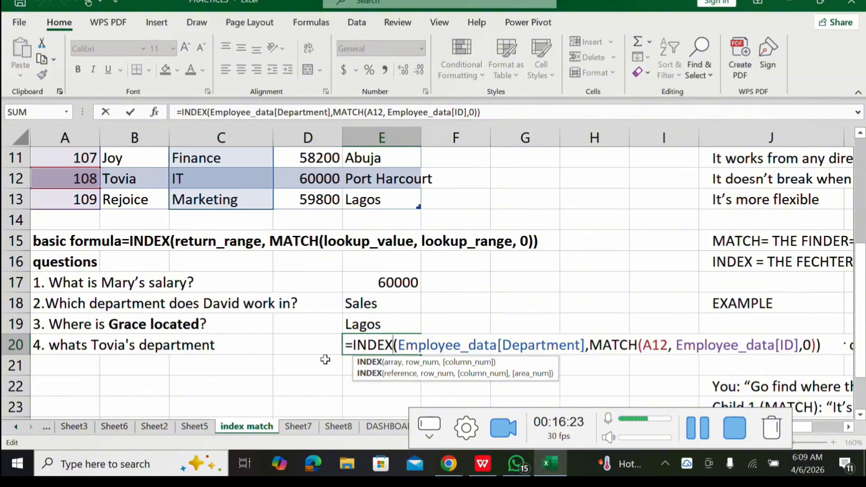
pyautogui.click(368, 386)
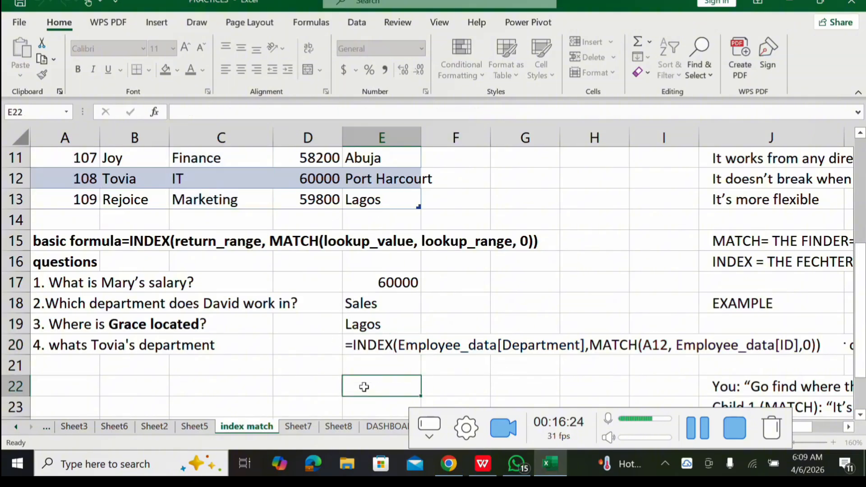
pyautogui.click(375, 350)
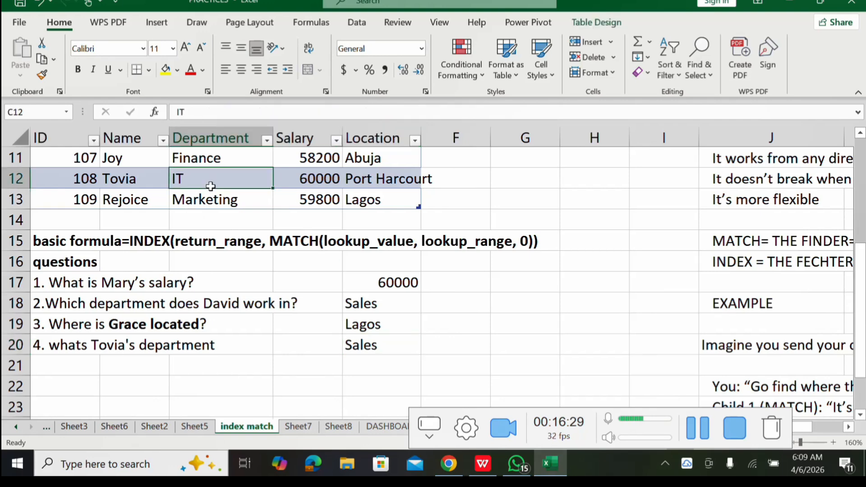
pyautogui.doubleClick(372, 349)
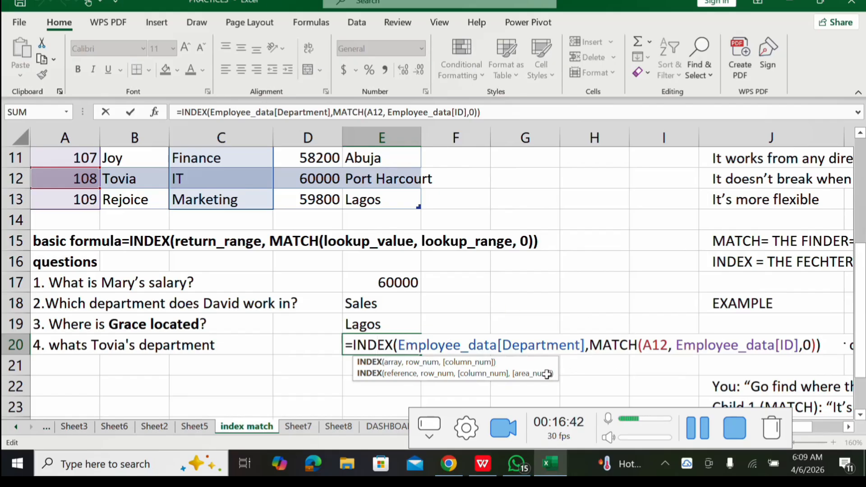
pyautogui.click(439, 319)
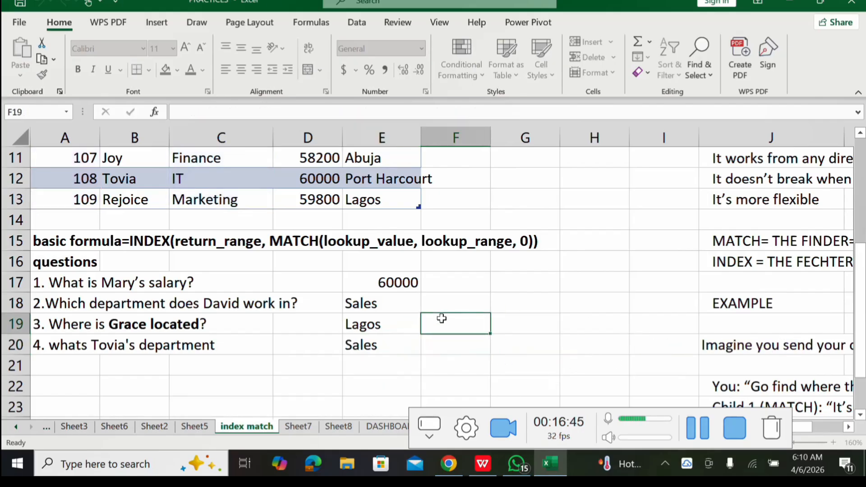
# Replace the A12 lookup value in E20's MATCH function with the employee's first name from question 4 as quoted text
pyautogui.click(369, 347)
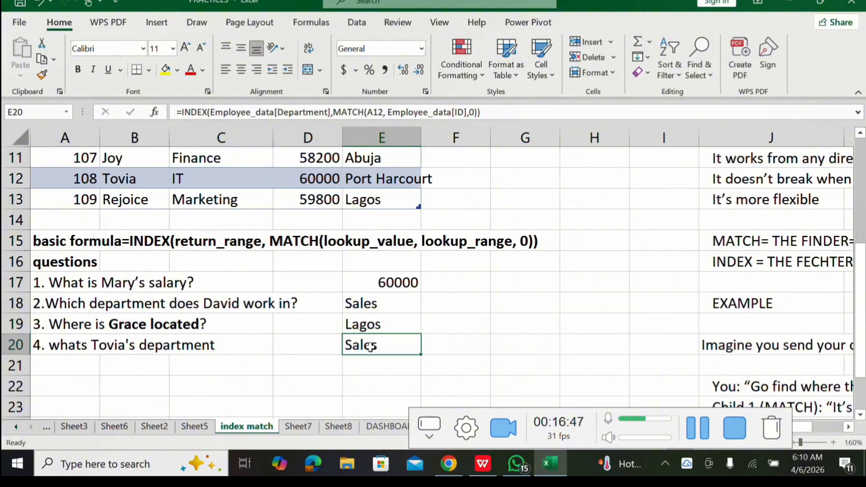
pyautogui.doubleClick(370, 346)
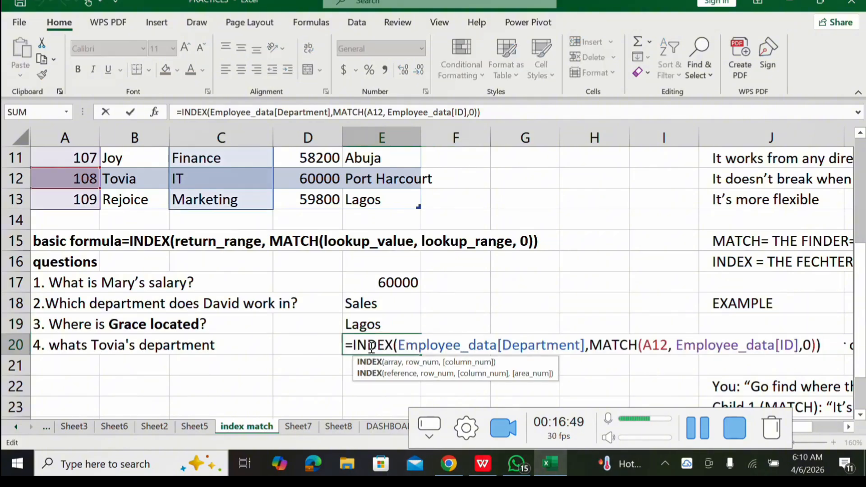
pyautogui.click(668, 347)
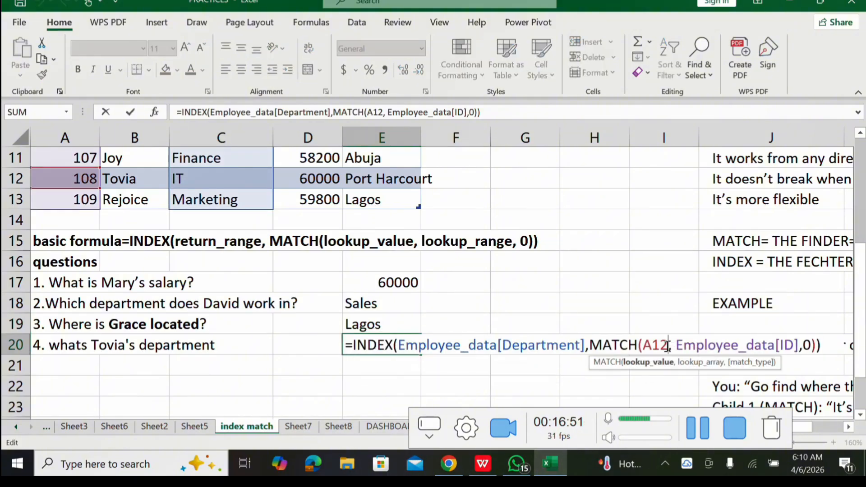
pyautogui.press('BackSpace')
pyautogui.press('BackSpace')
pyautogui.press('BackSpace')
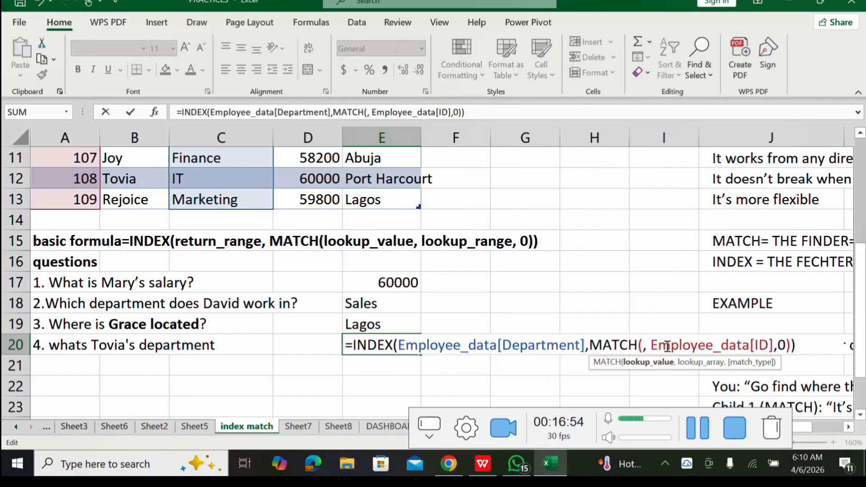
pyautogui.write("'")
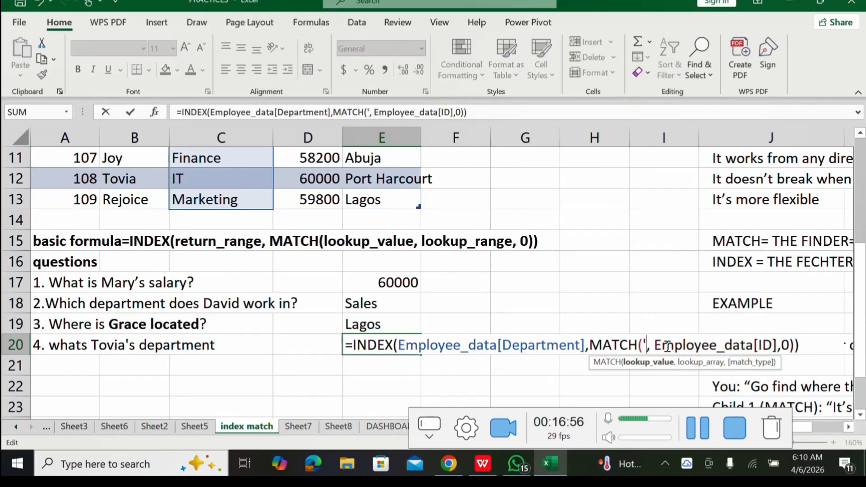
pyautogui.press('BackSpace')
pyautogui.write('"')
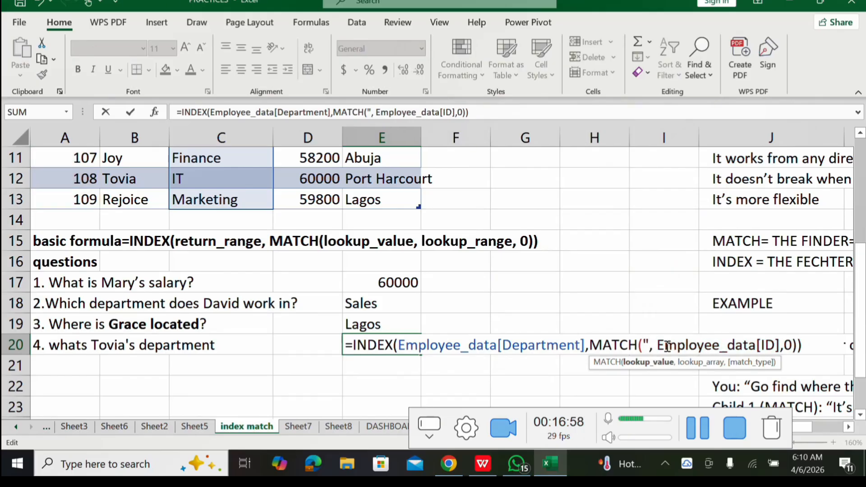
pyautogui.write('tovi')
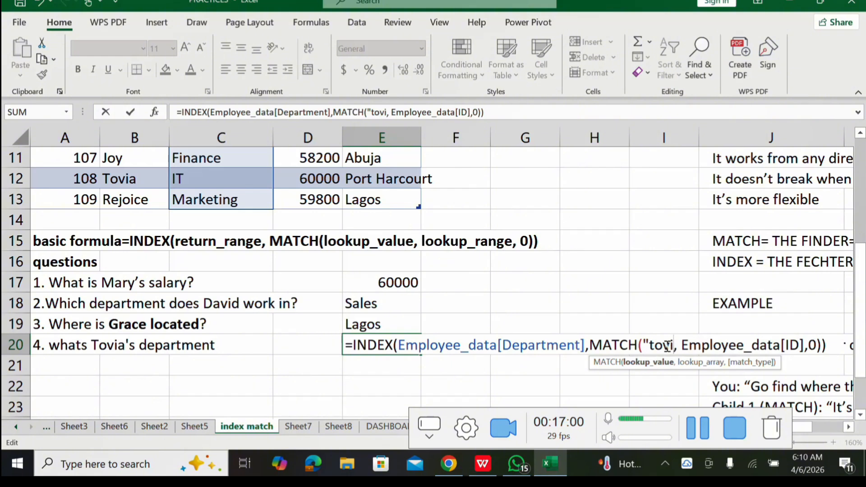
pyautogui.press('BackSpace')
pyautogui.press('BackSpace')
pyautogui.press('BackSpace')
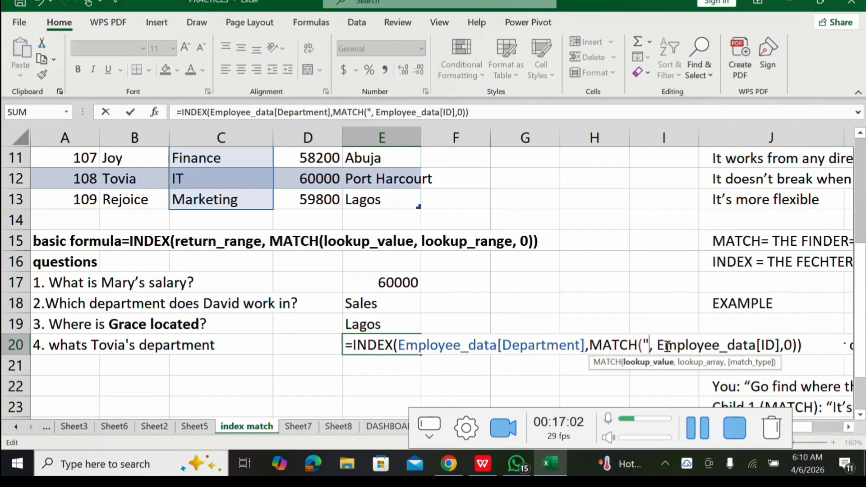
pyautogui.write('Tovia')
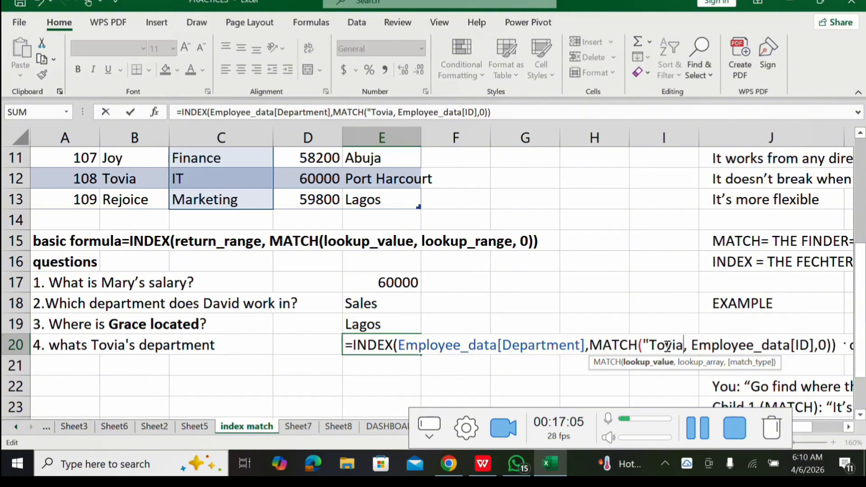
pyautogui.write('"')
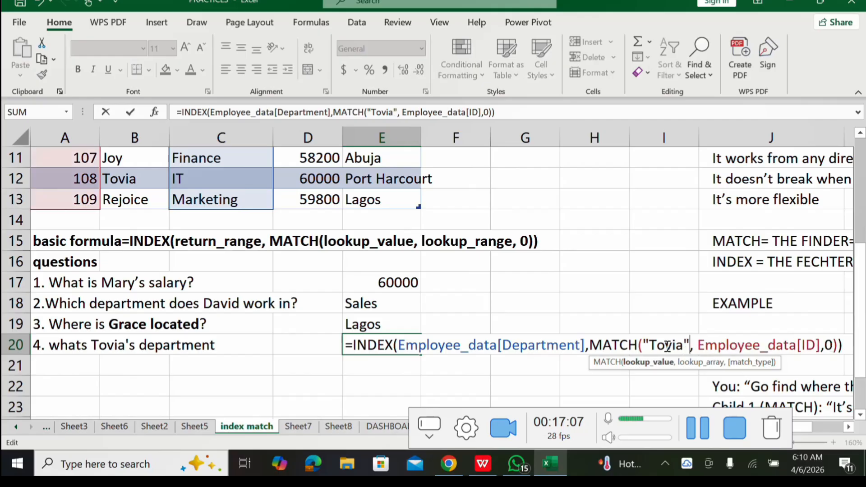
pyautogui.press('Return')
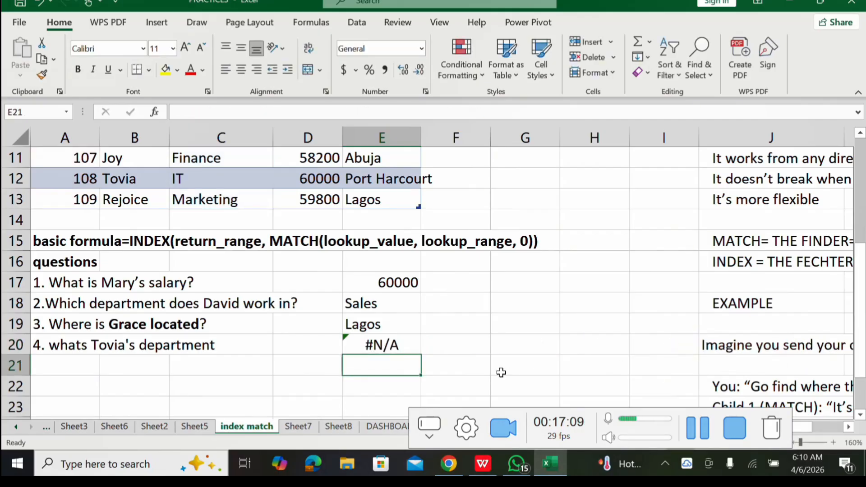
# Change MATCH's lookup array in E20's formula to Employee_data[Name] and enter the formula
pyautogui.click(396, 347)
pyautogui.doubleClick(396, 347)
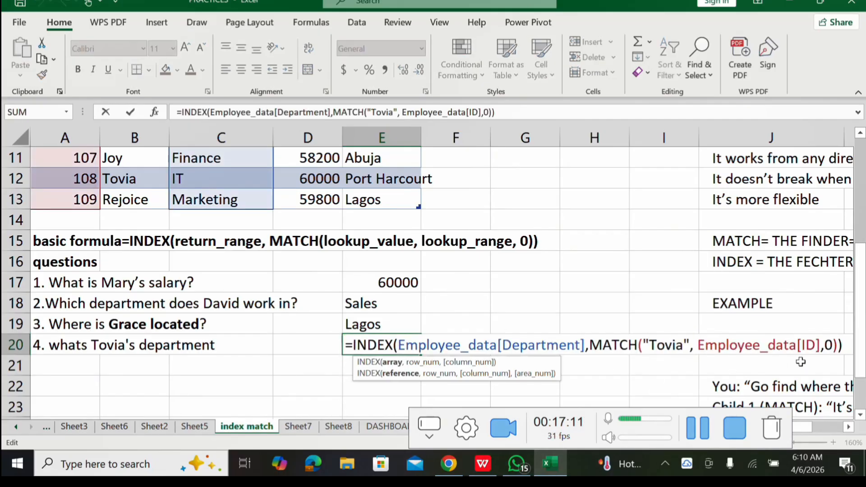
pyautogui.click(817, 347)
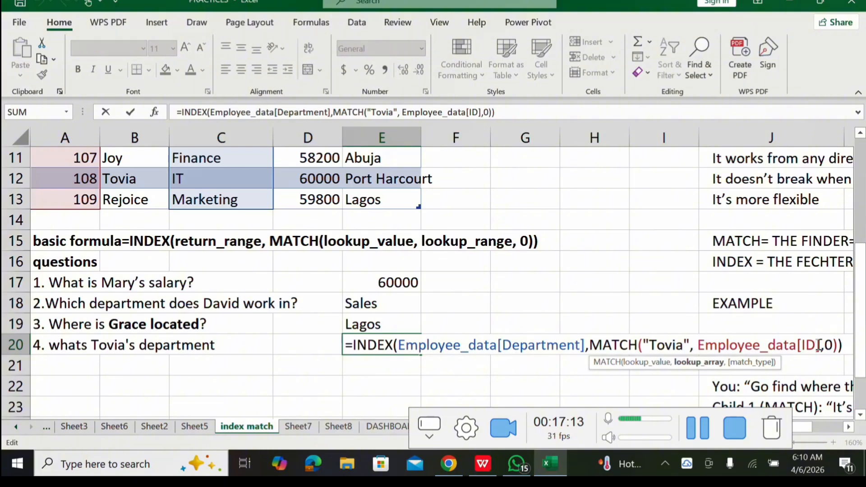
pyautogui.press('BackSpace')
pyautogui.press('BackSpace')
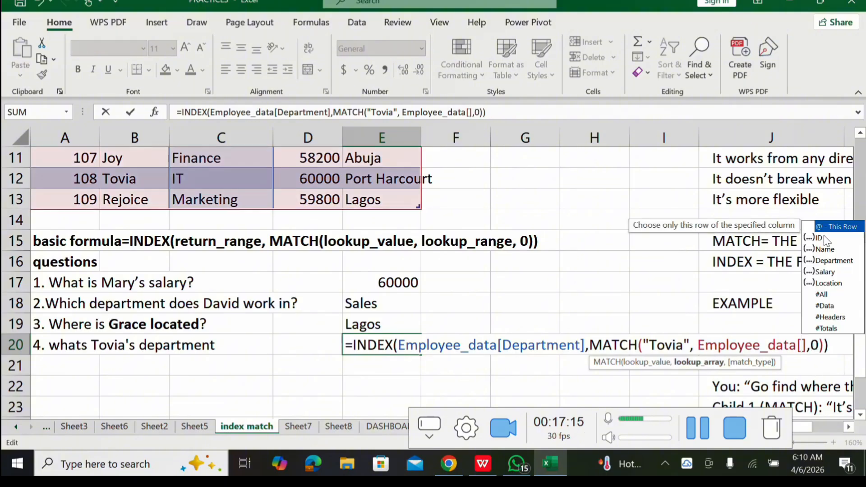
pyautogui.click(825, 253)
pyautogui.doubleClick(826, 251)
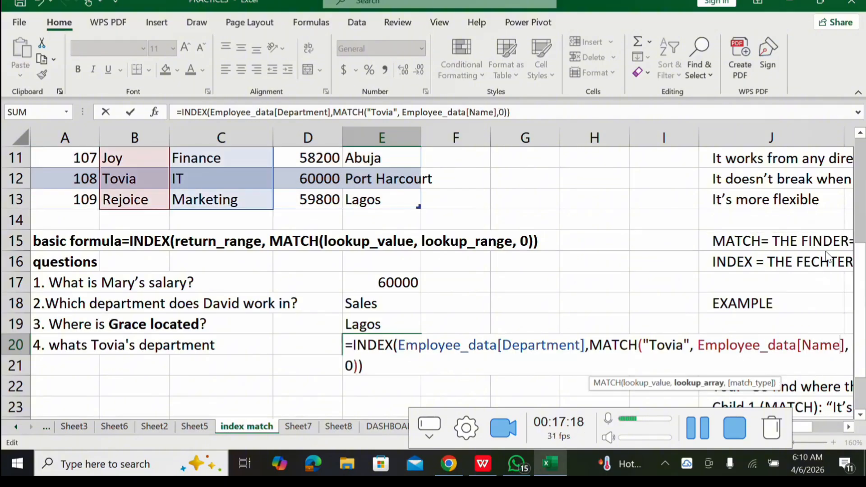
pyautogui.press('Return')
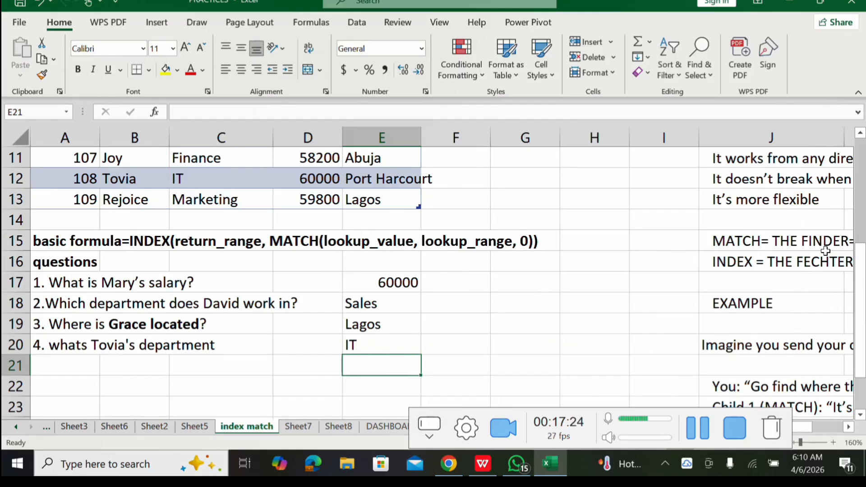
# Review the employee table, the answers to the four questions and the INDEX-MATCH notes beside them
pyautogui.scroll(4, 825, 251)
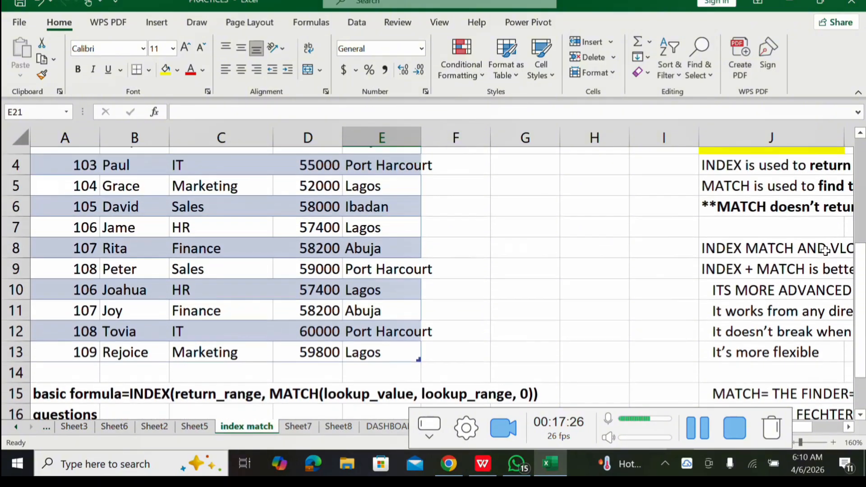
pyautogui.scroll(-3, 826, 251)
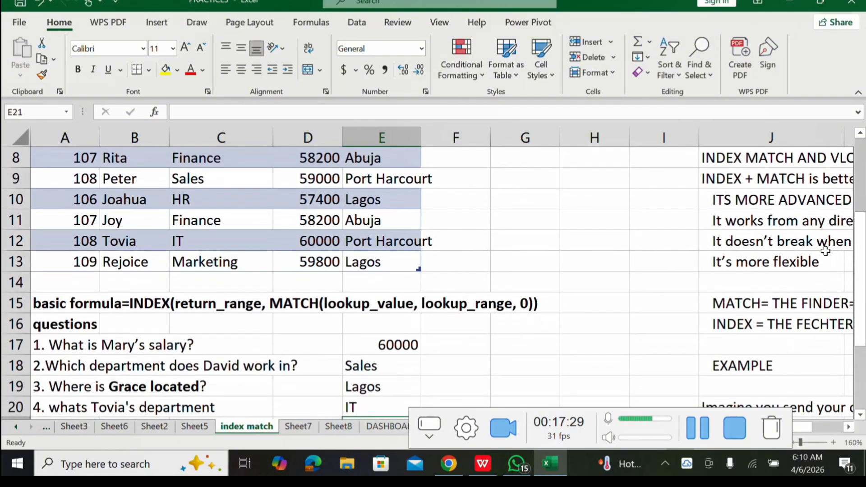
pyautogui.scroll(-6, 826, 251)
pyautogui.scroll(4, 826, 251)
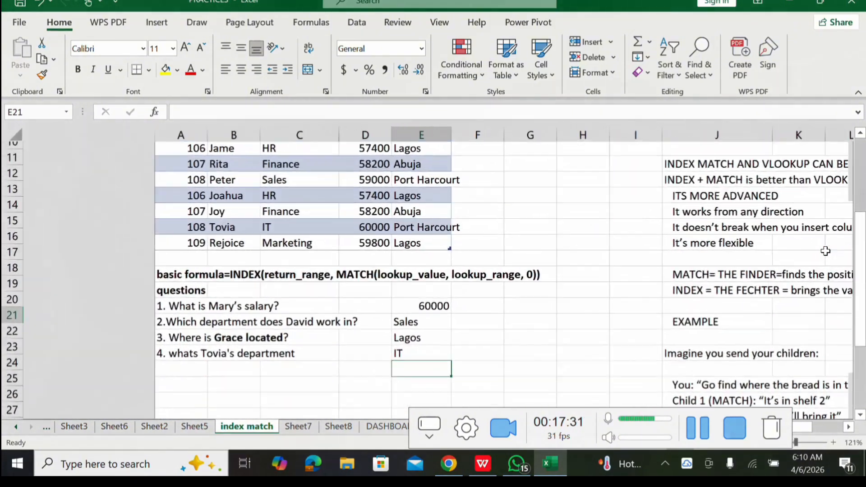
pyautogui.scroll(4, 826, 251)
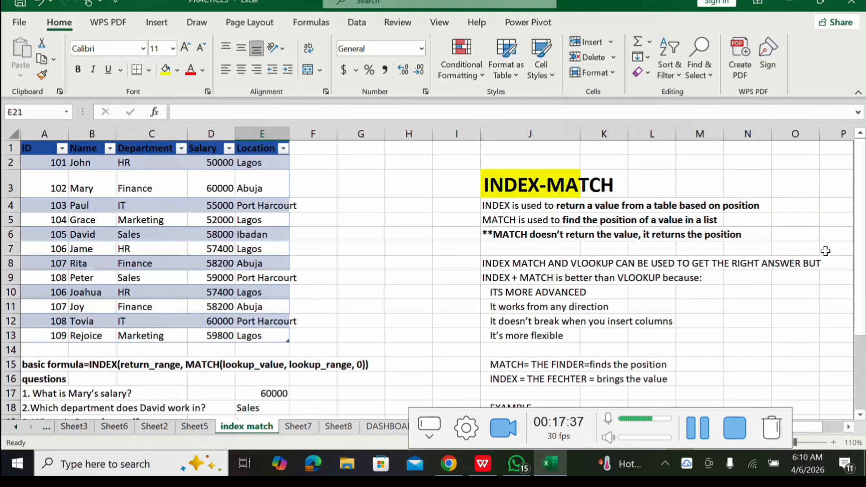
pyautogui.scroll(-1, 826, 251)
pyautogui.scroll(1, 826, 251)
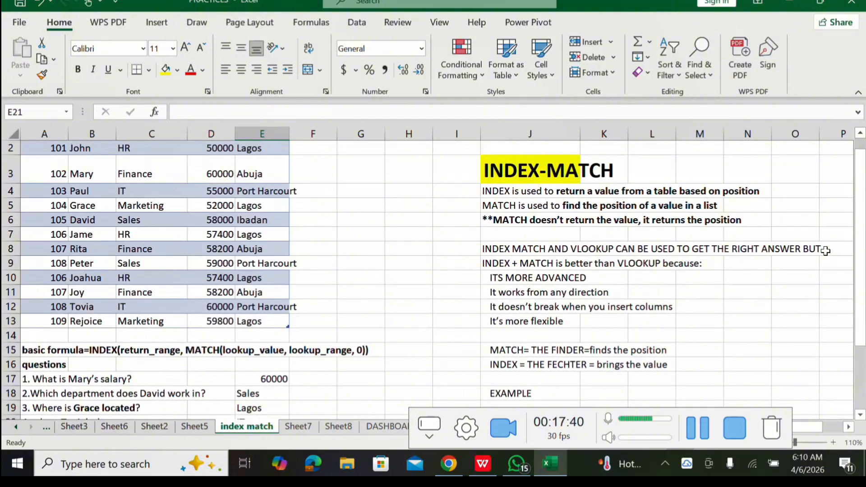
pyautogui.scroll(-2, 826, 251)
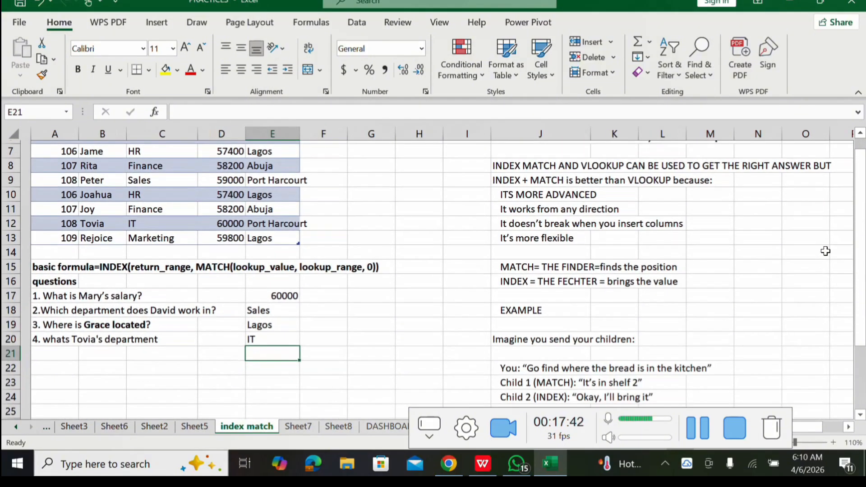
# Write question 5 in A21, asking "what is" the location of the employee named in row 9, ending with a question mark
pyautogui.click(35, 352)
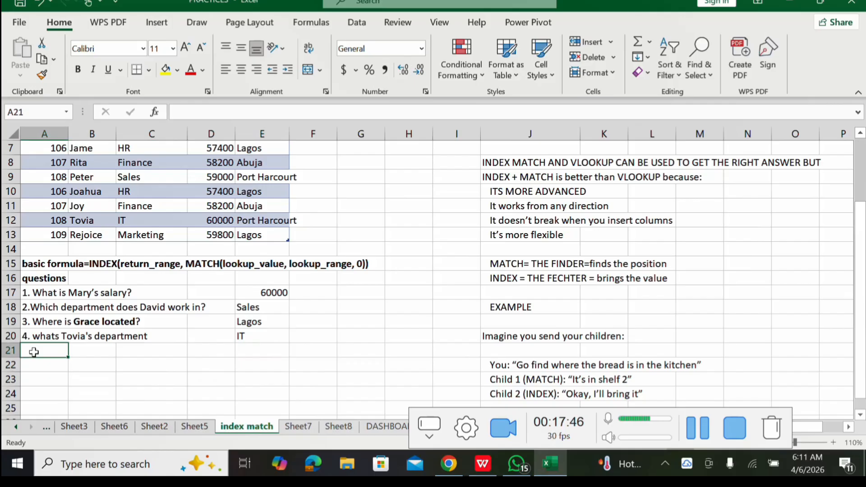
pyautogui.write('5')
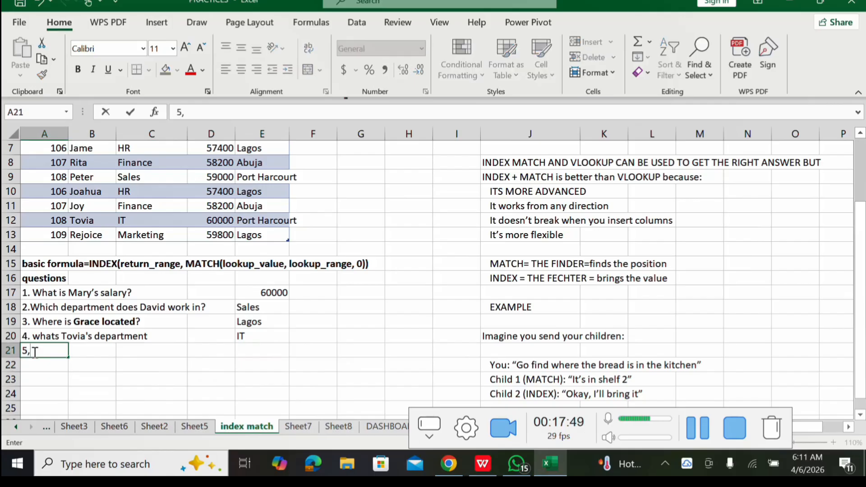
pyautogui.write('. w')
pyautogui.write('hat')
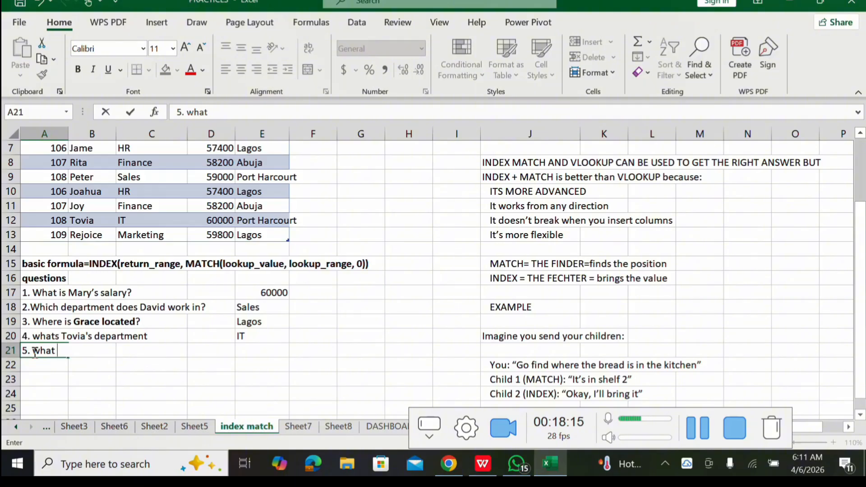
pyautogui.write(" is Peter's")
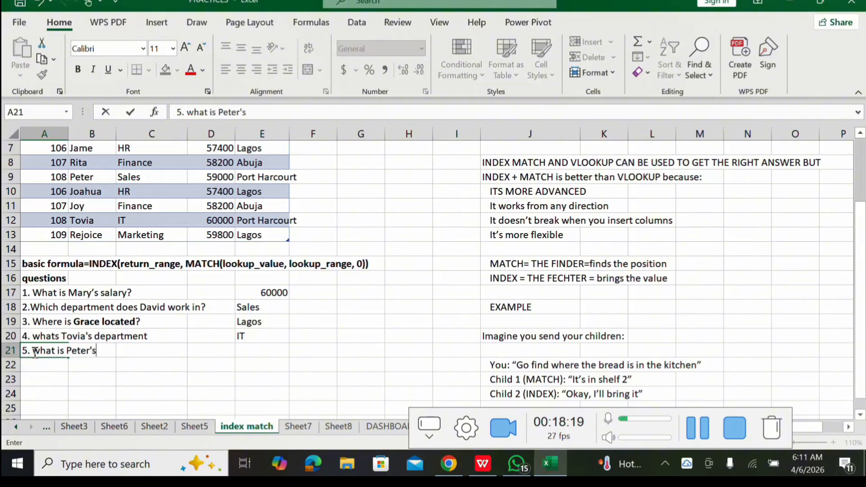
pyautogui.write(' location')
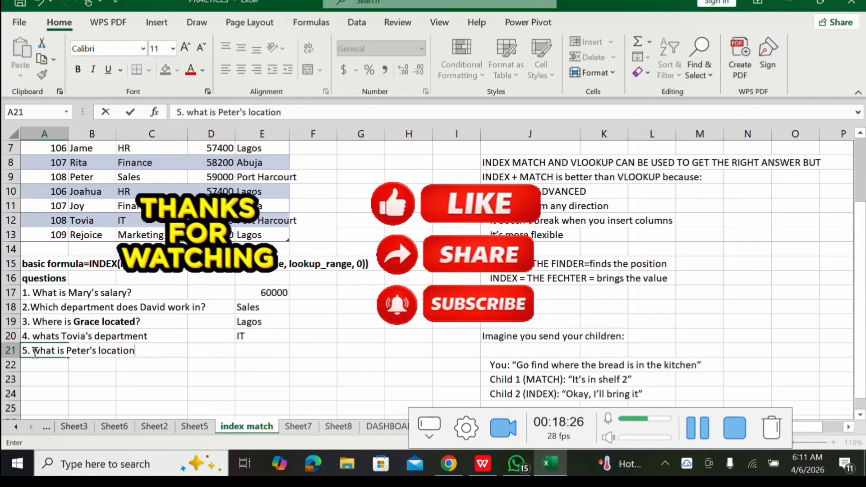
pyautogui.write('?')
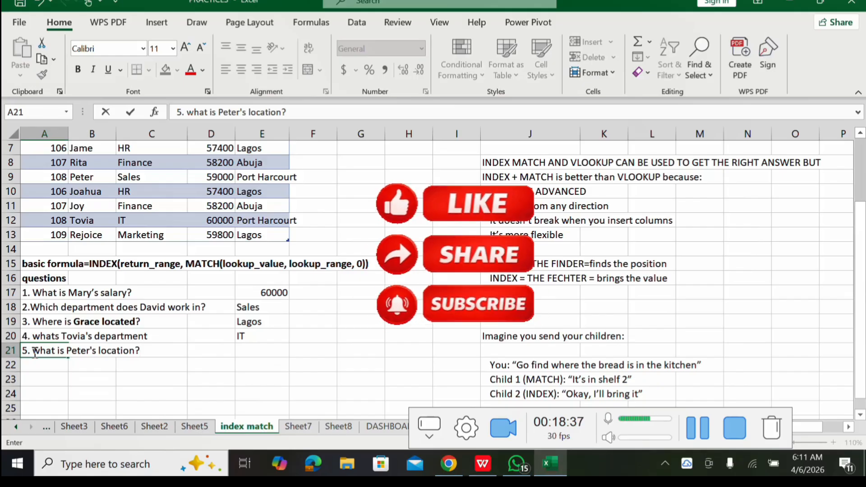
pyautogui.scroll(2, 36, 352)
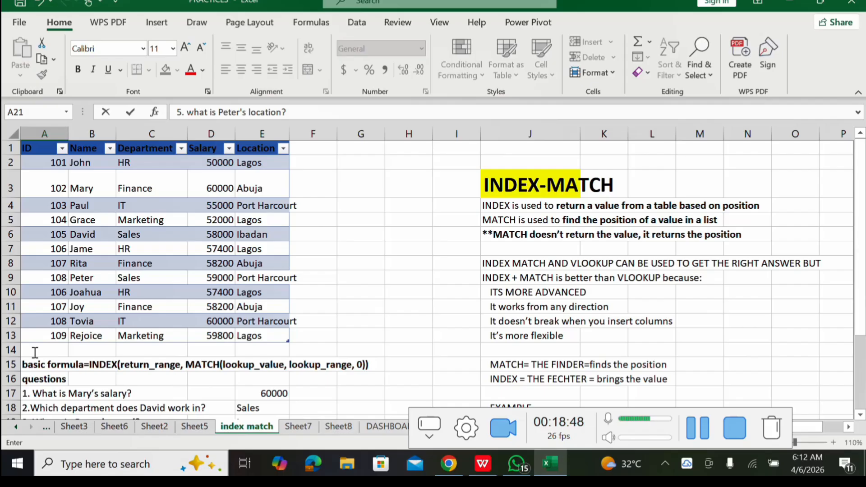
pyautogui.scroll(-2, 35, 352)
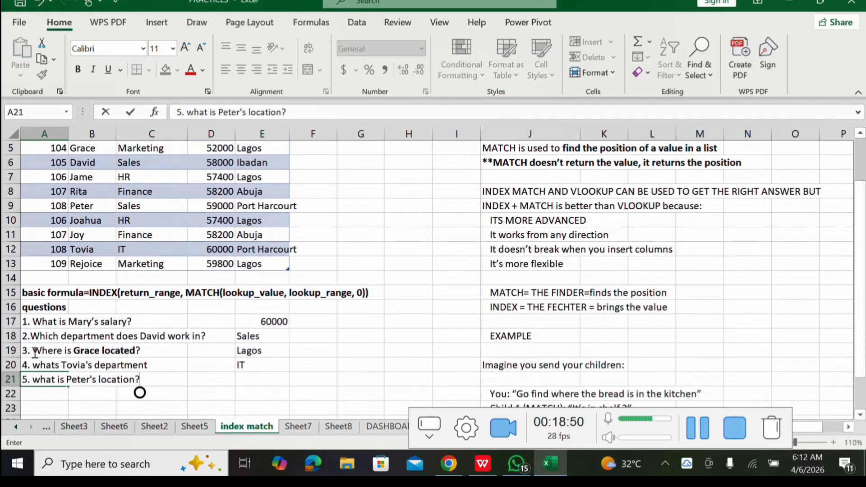